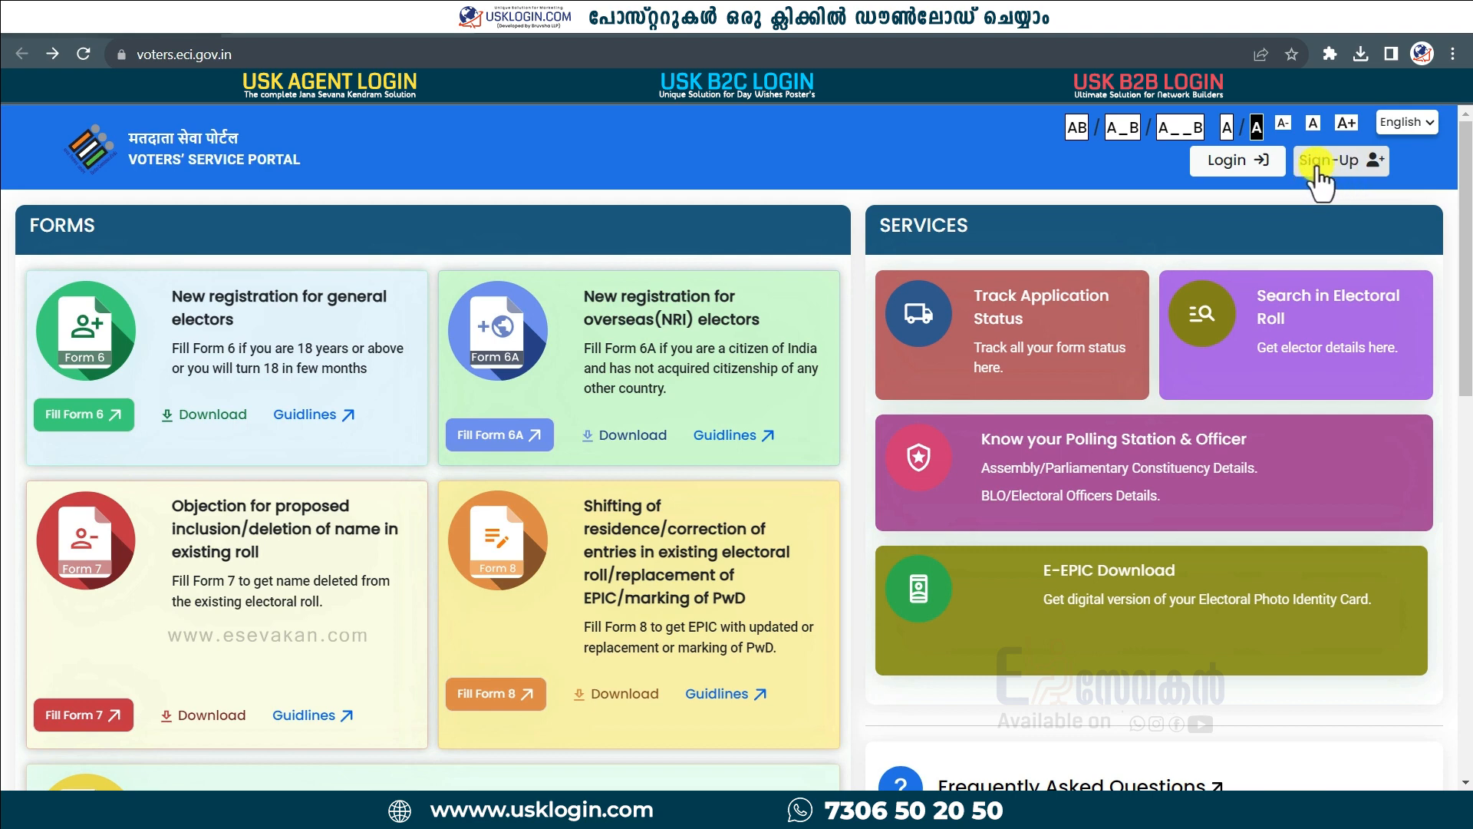
Step: Go to the sign-in page, enter the captcha and request a one-time password
click(1246, 161)
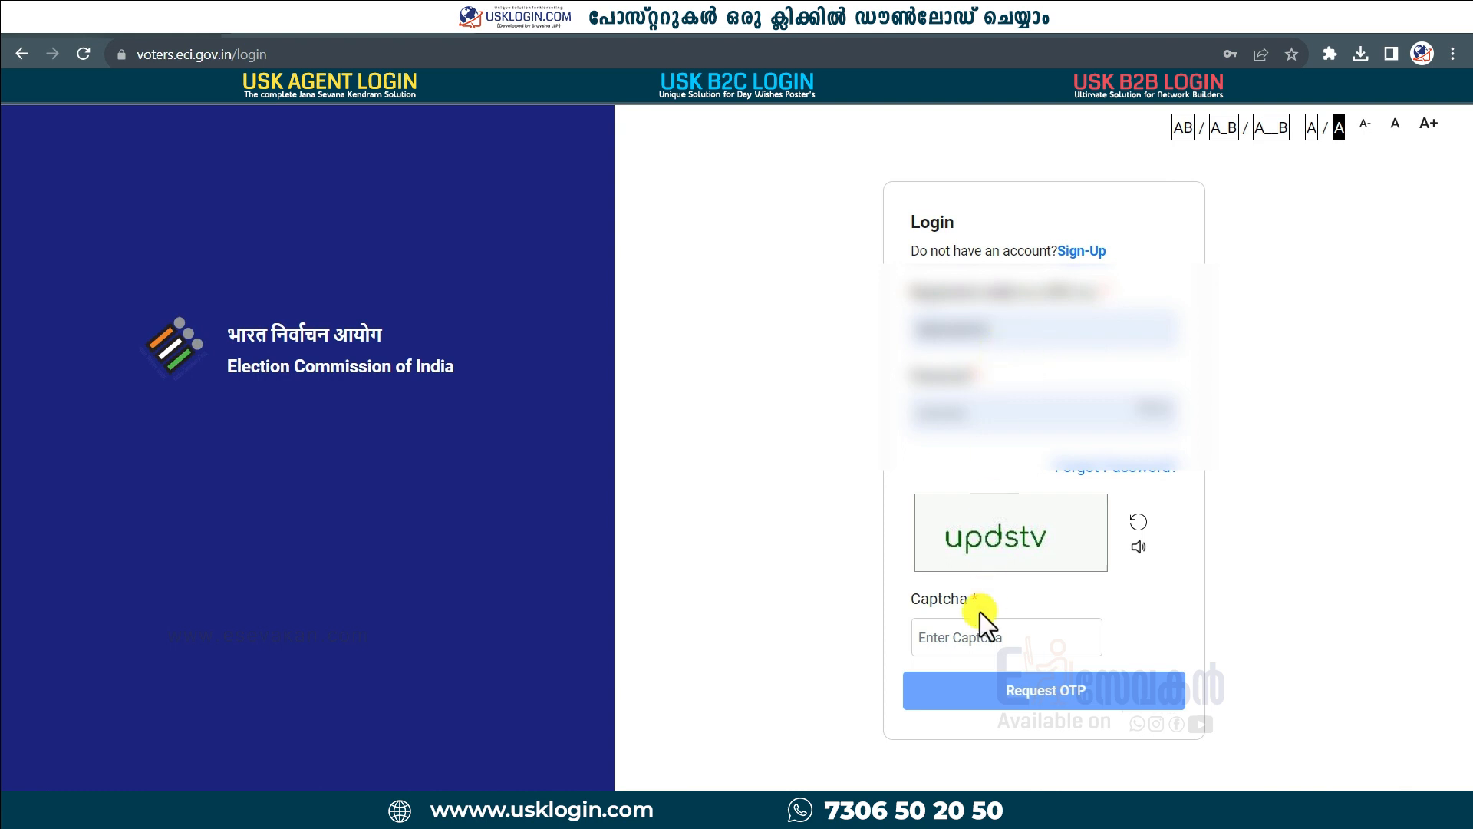
click(967, 642)
text(up)
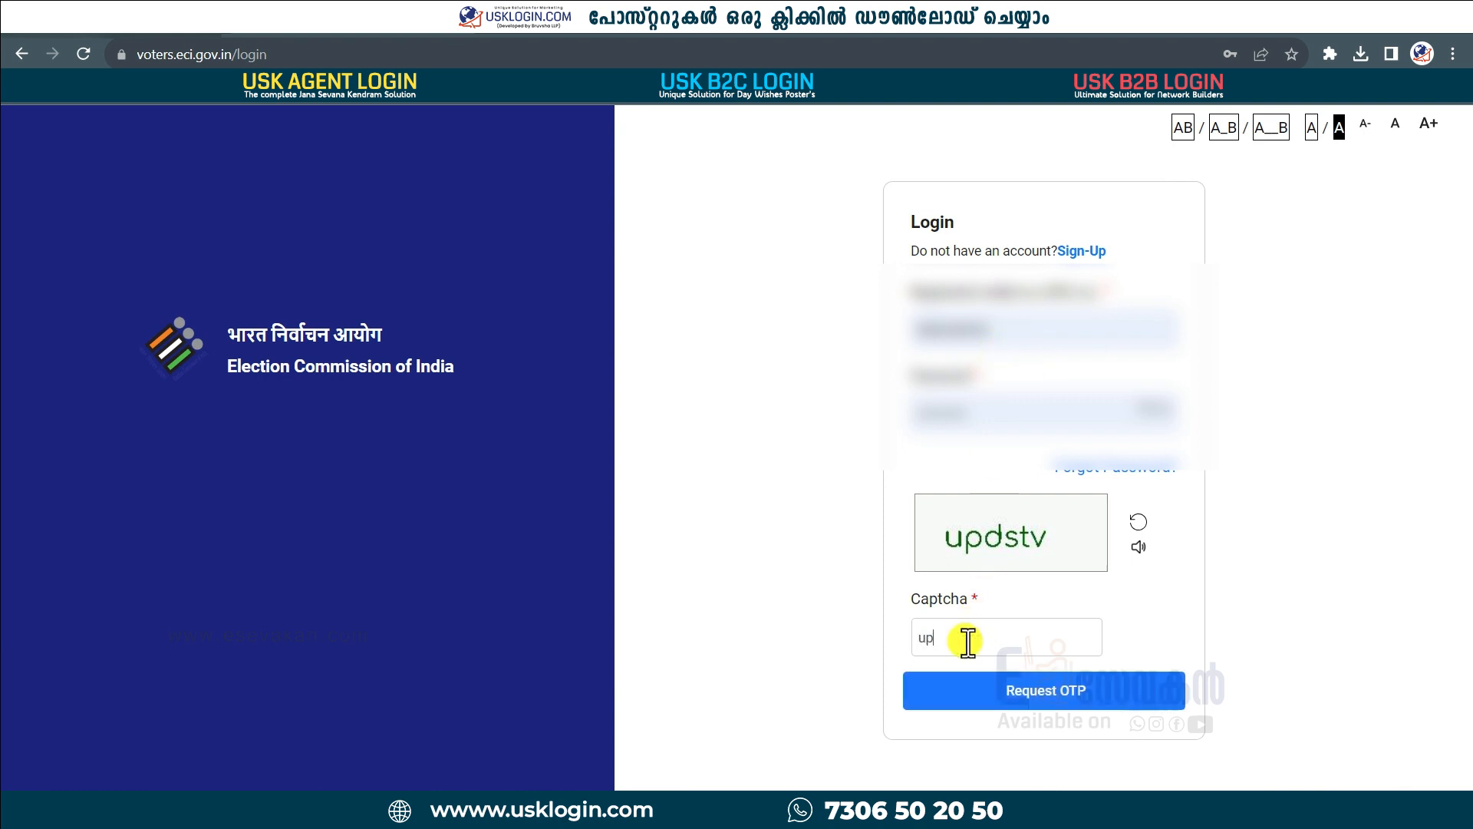
text(dstv)
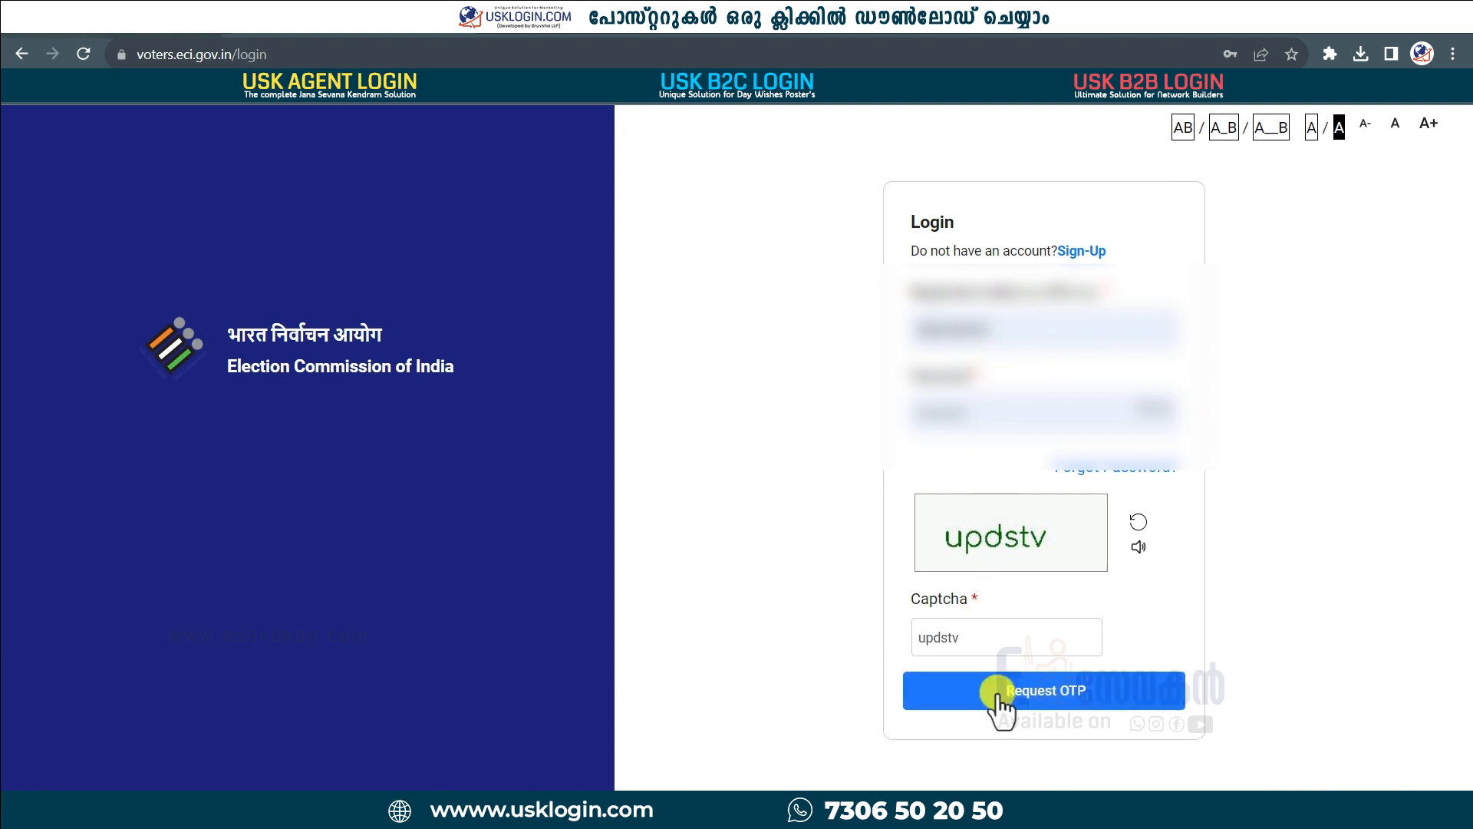
click(998, 694)
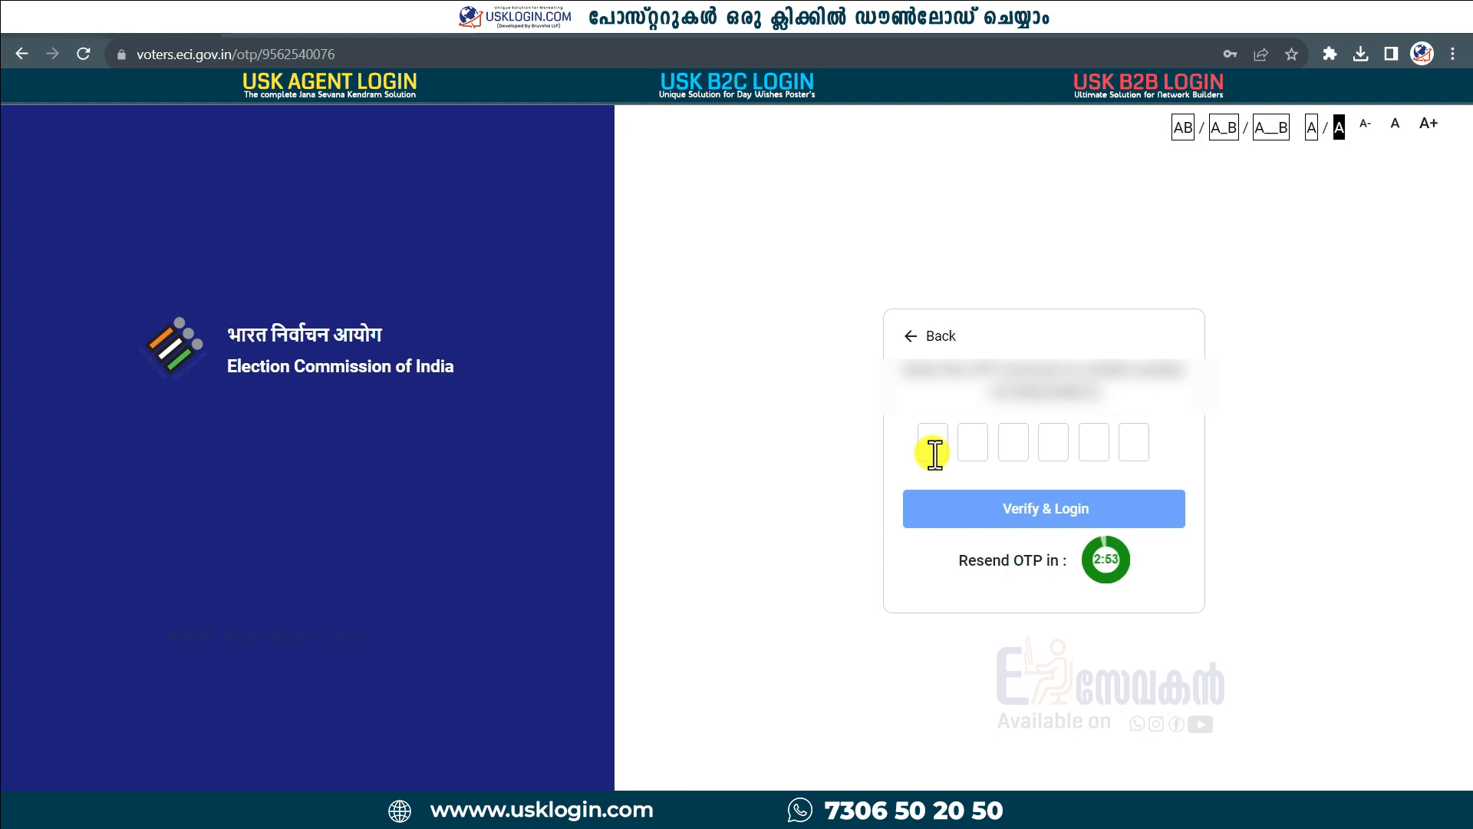
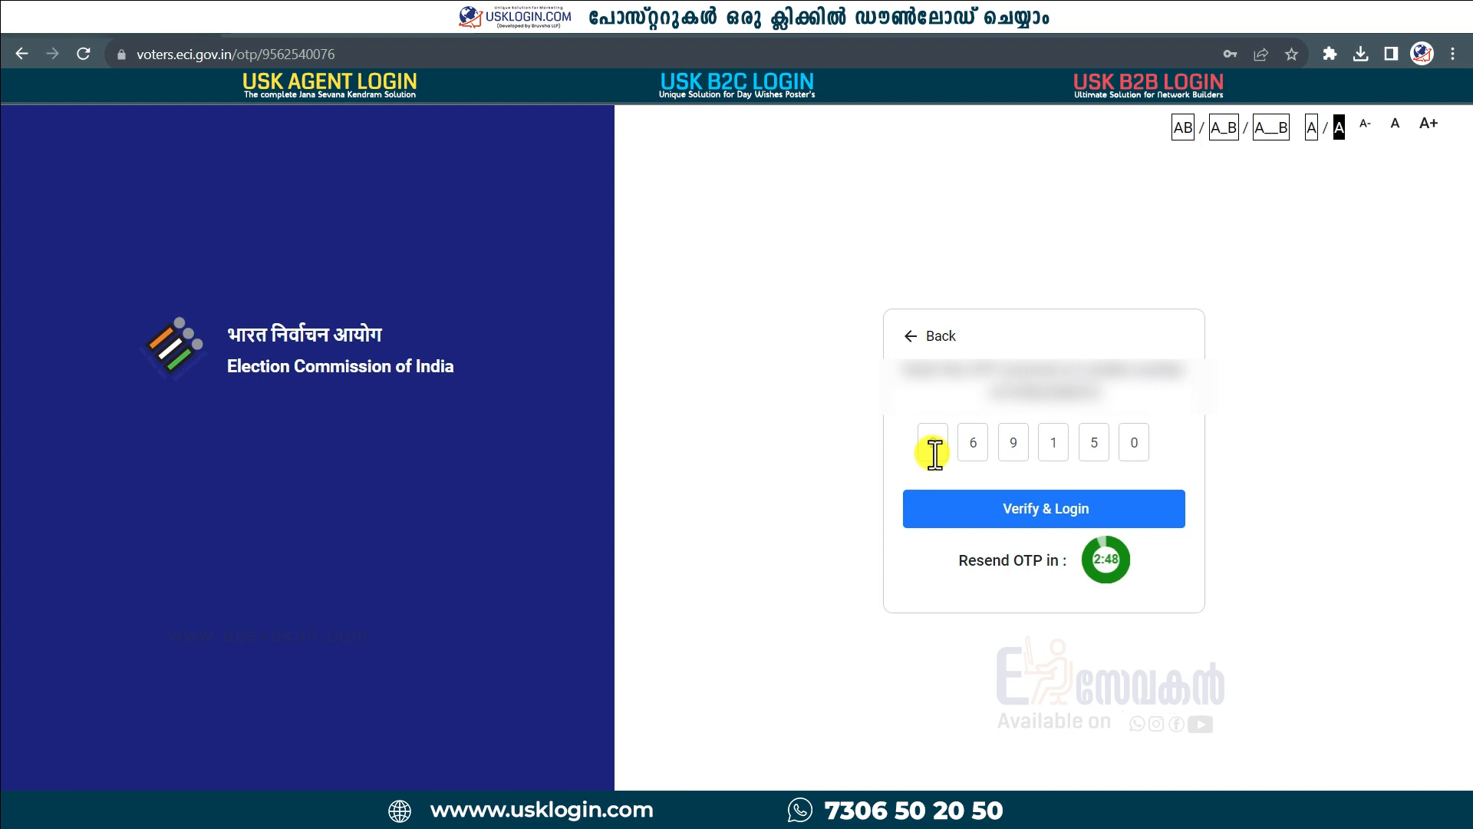
Step: Enter the six-digit one-time password and verify it to sign in
click(935, 451)
text(2)
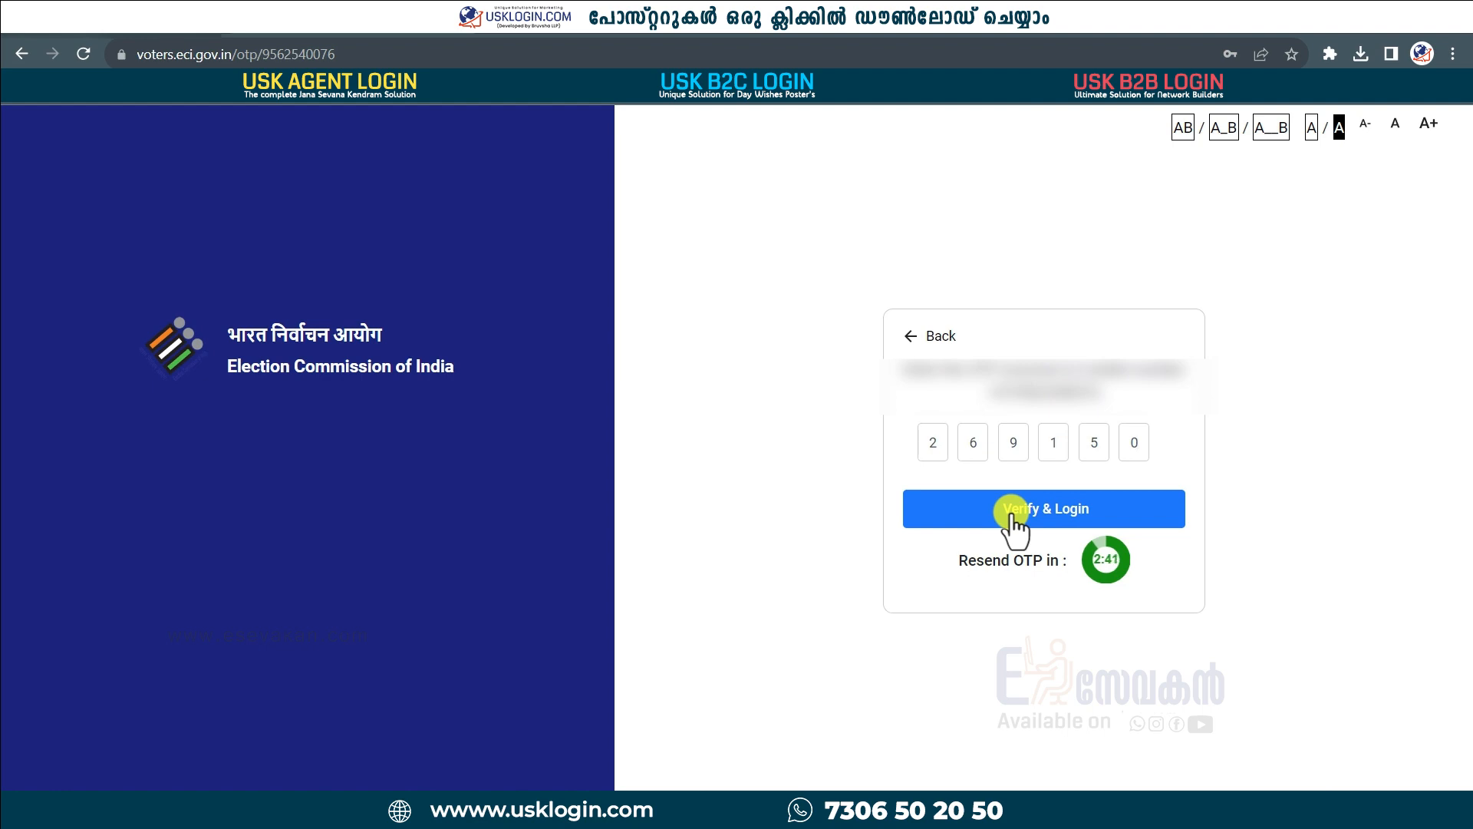
click(1012, 513)
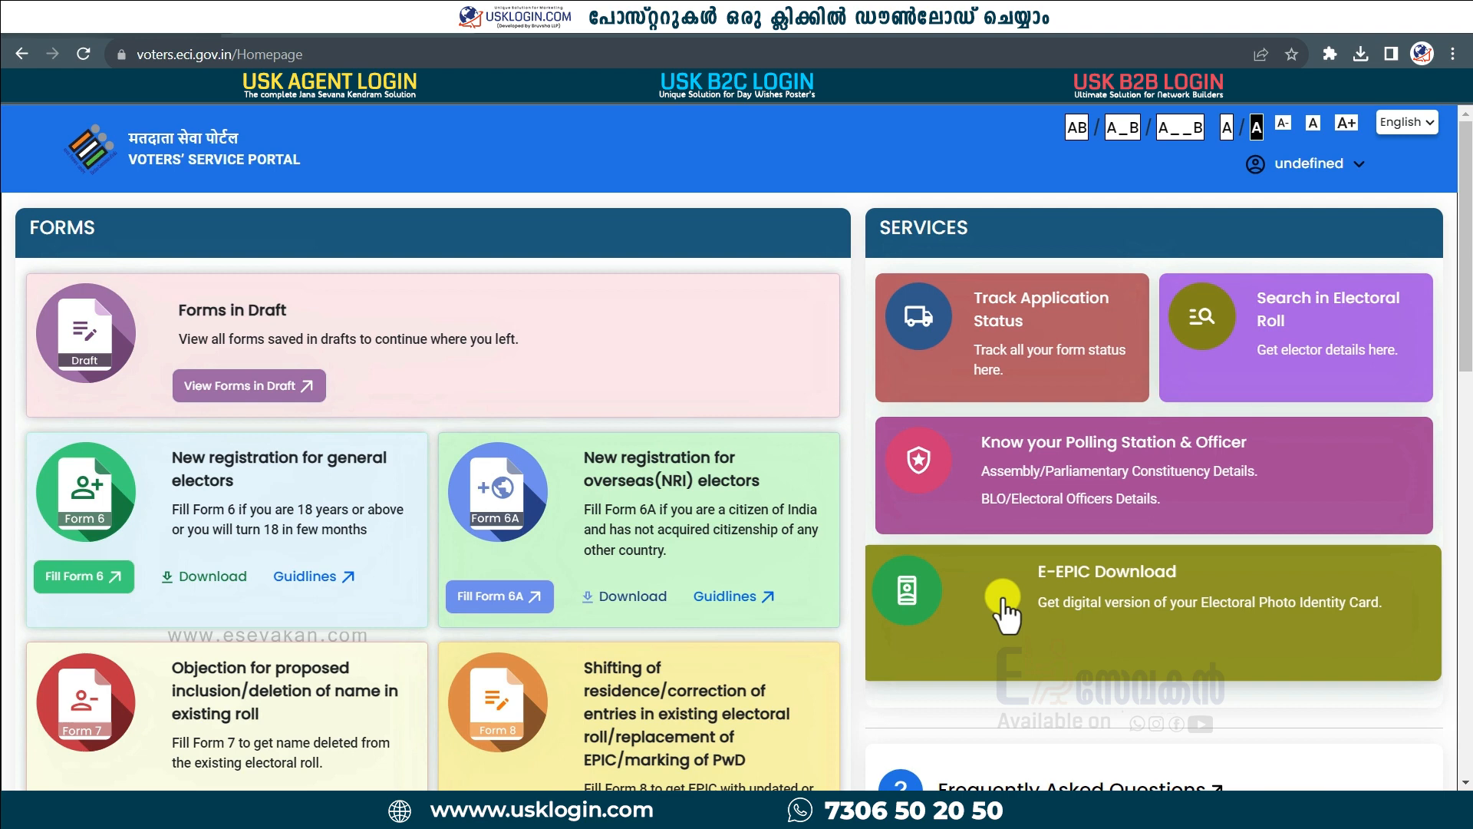
Step: Start a Form 8 for another elector and look them up by EPIC number
scroll(702, 628, down, 5)
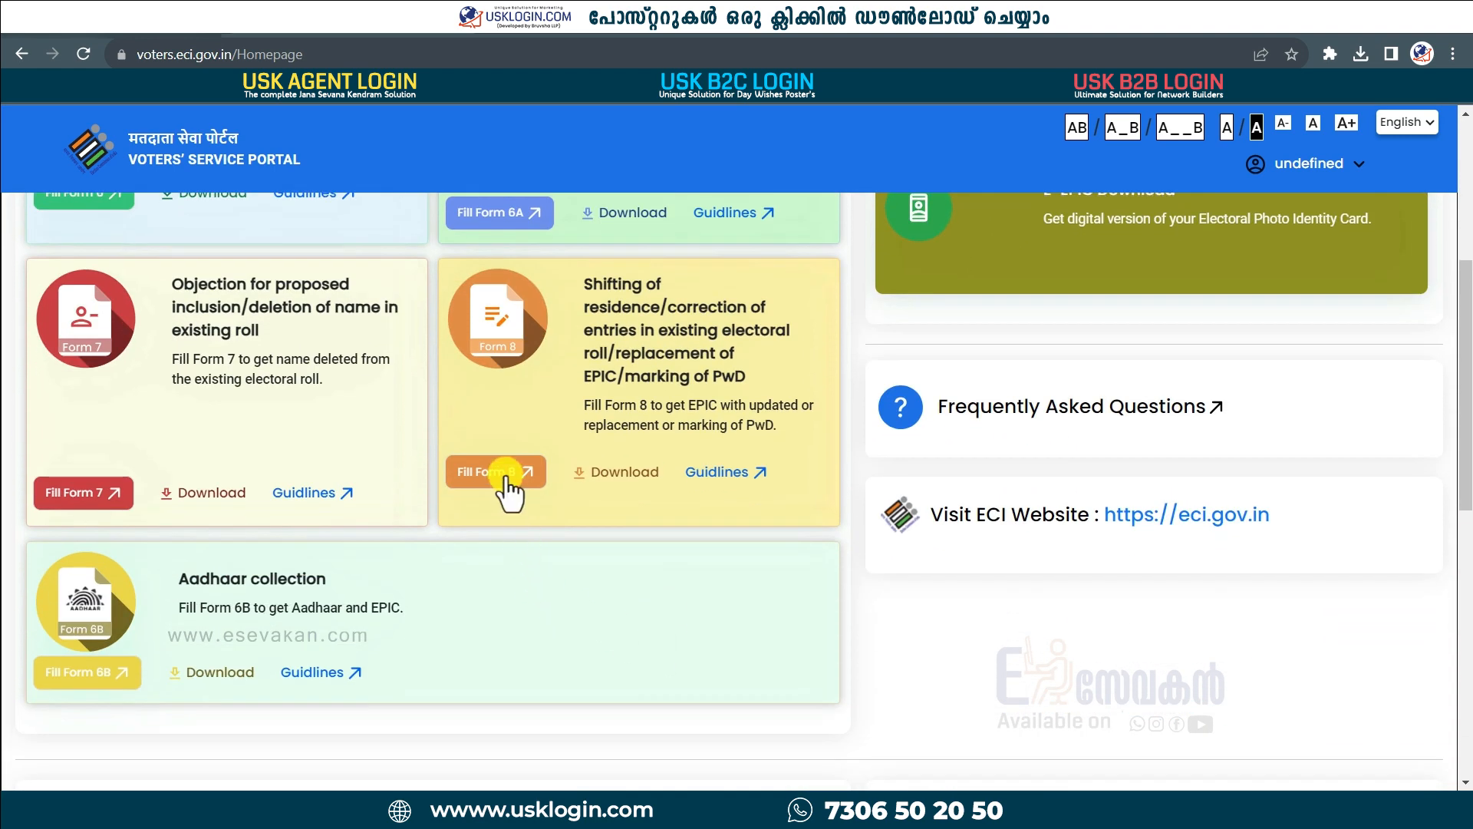
click(506, 477)
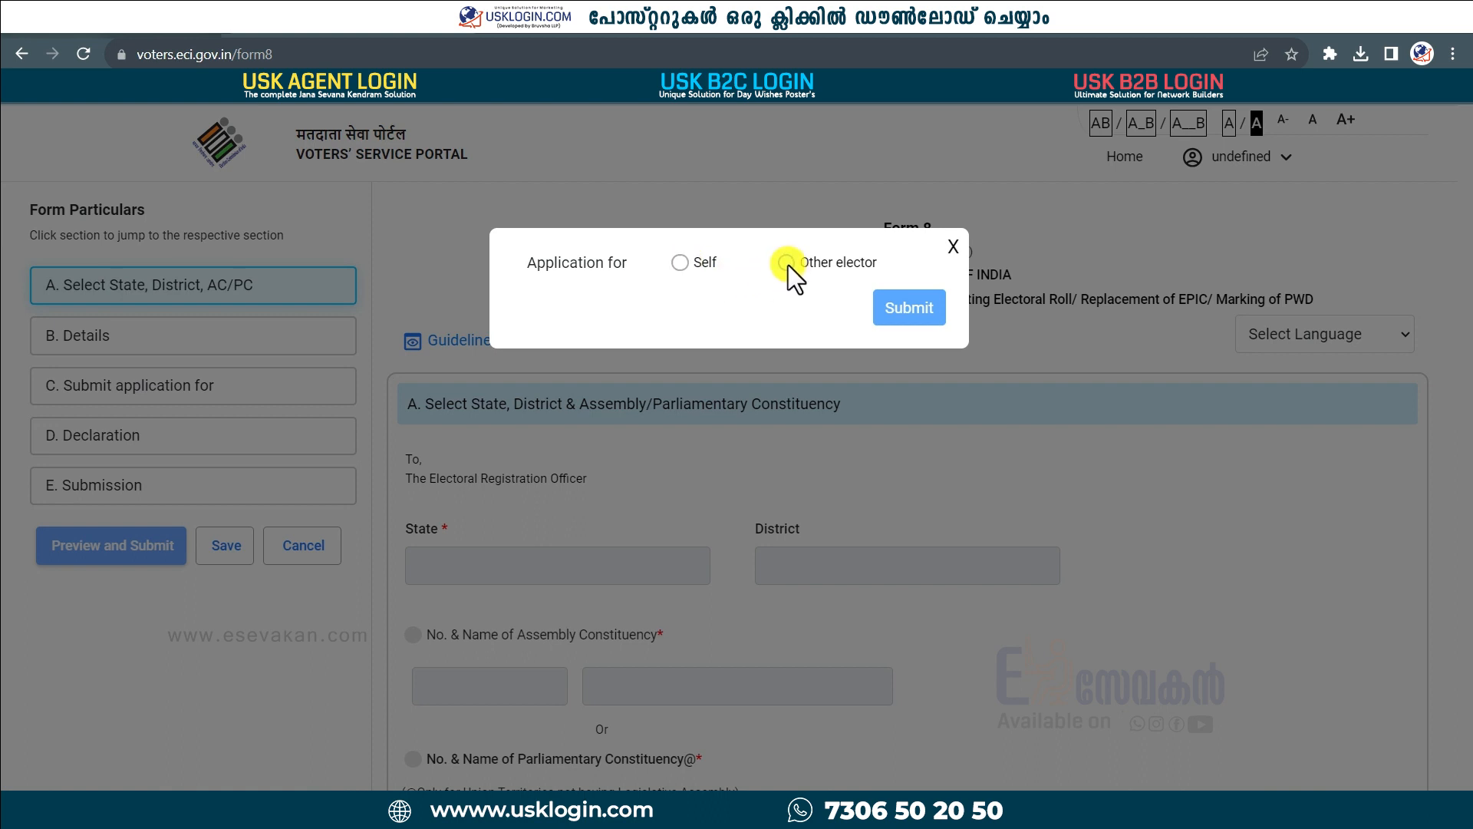
click(787, 263)
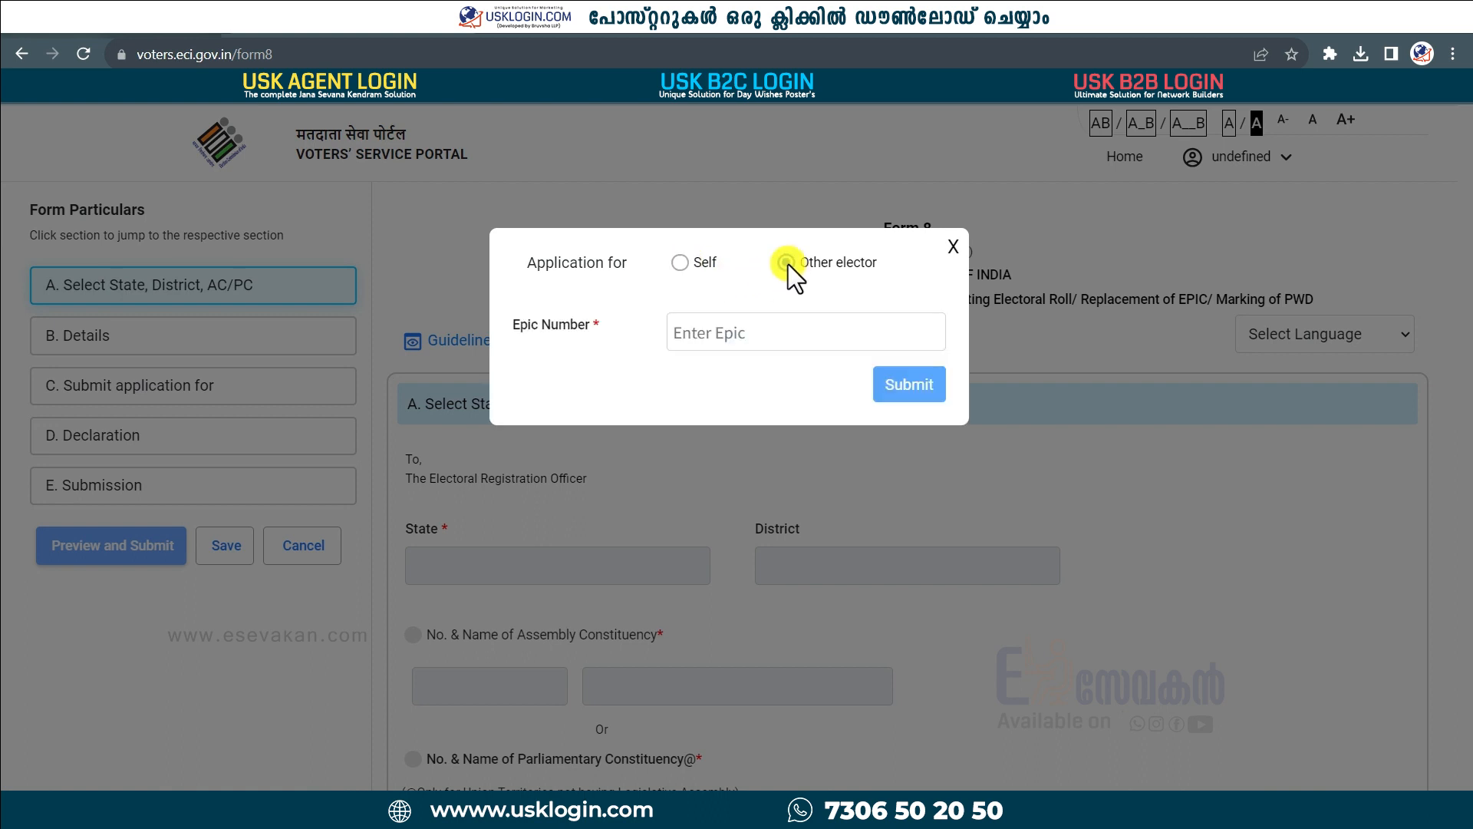
click(739, 338)
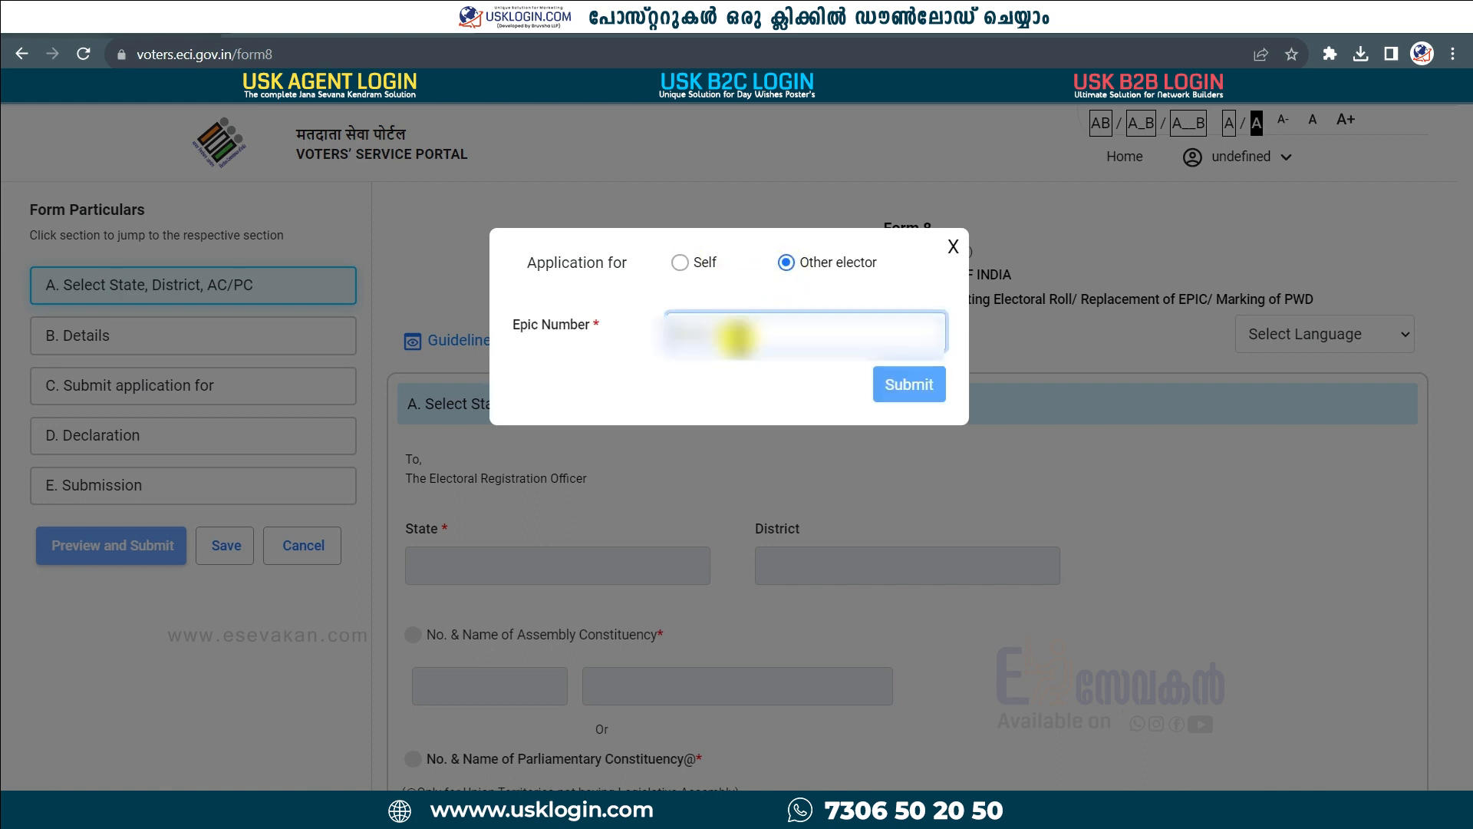
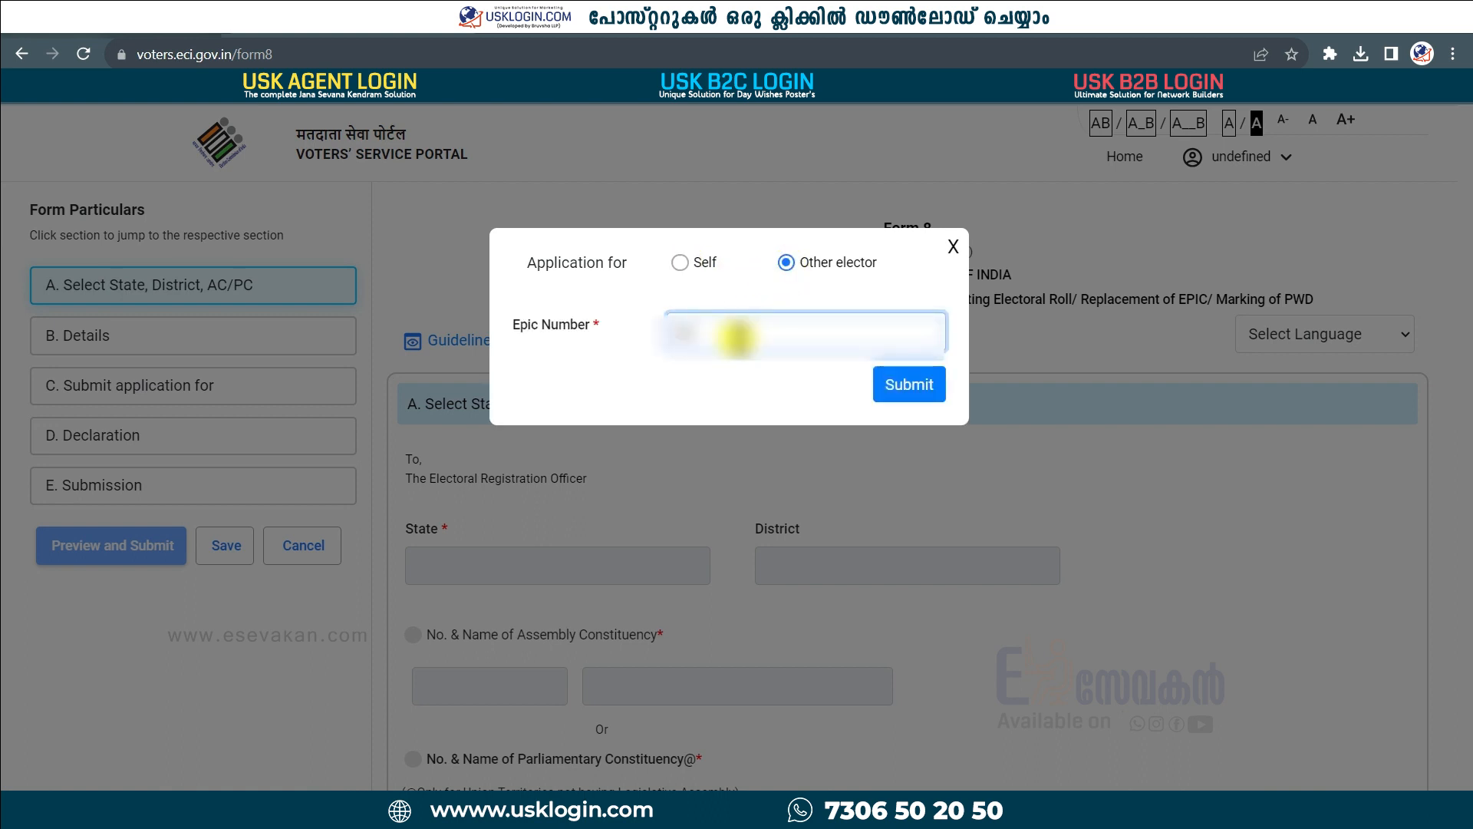
click(911, 385)
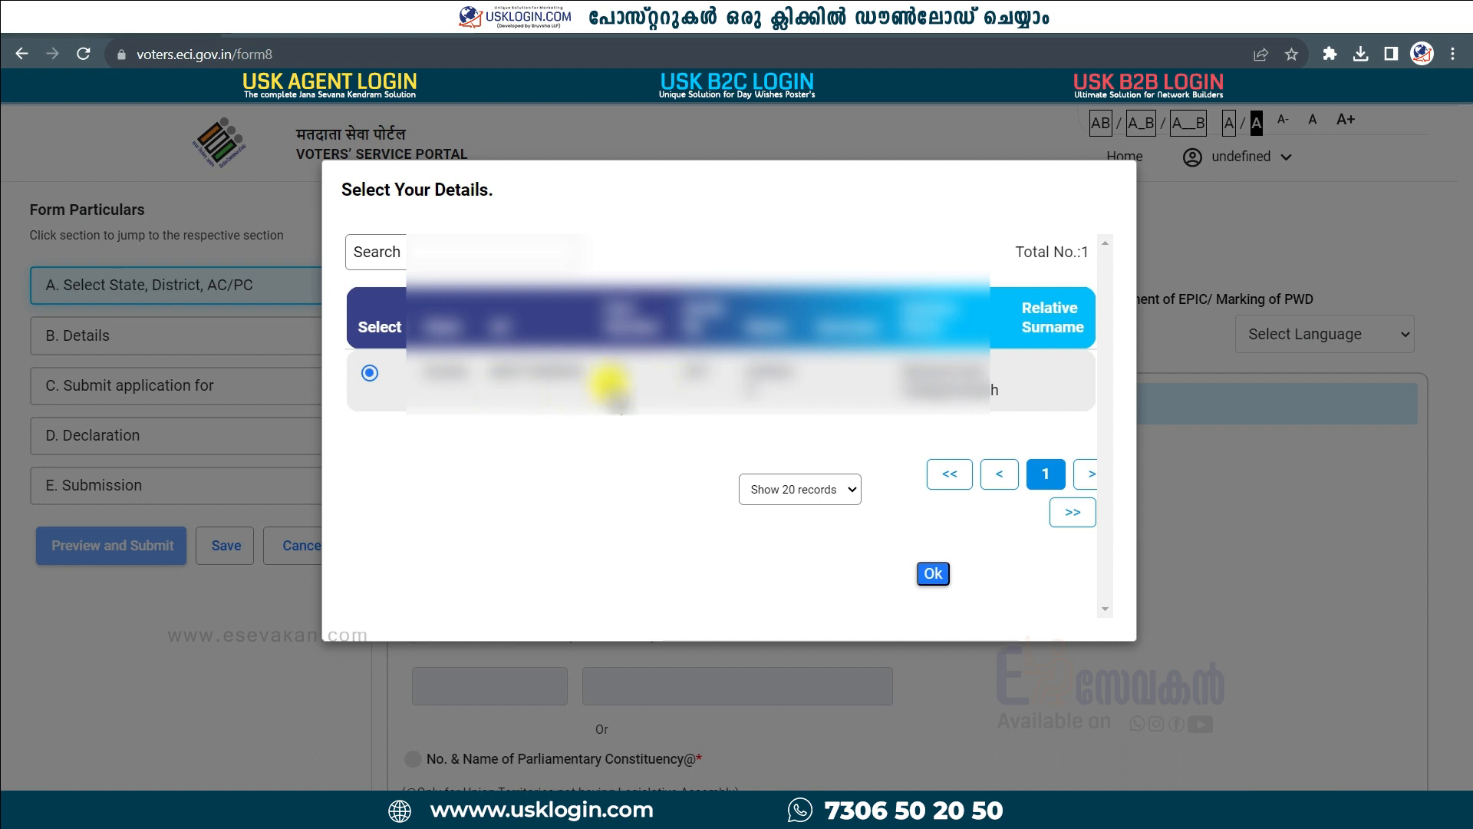
Step: Confirm the elector's record and choose Correction of Entries as the application type
click(933, 573)
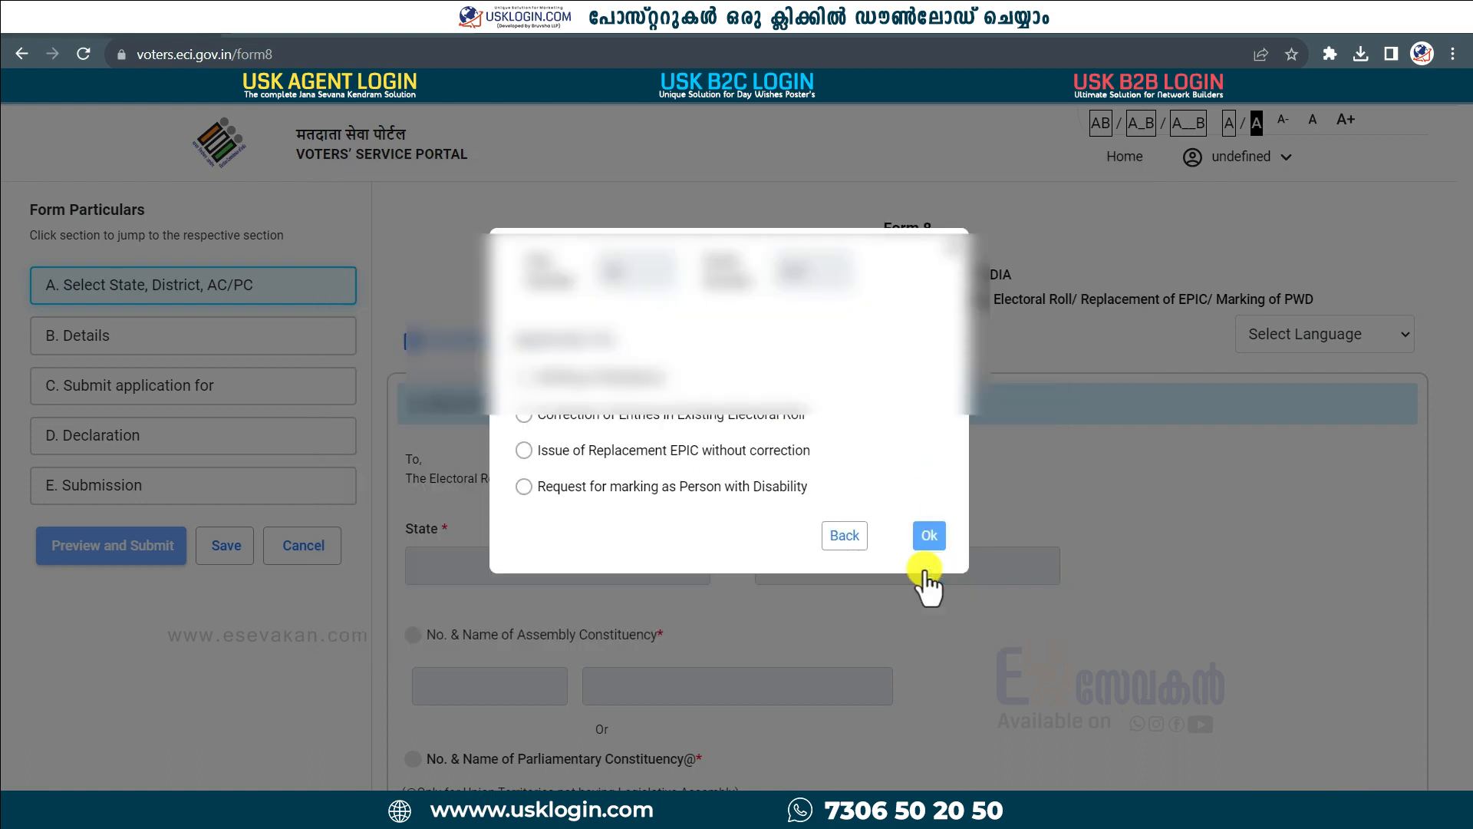
click(524, 412)
click(929, 535)
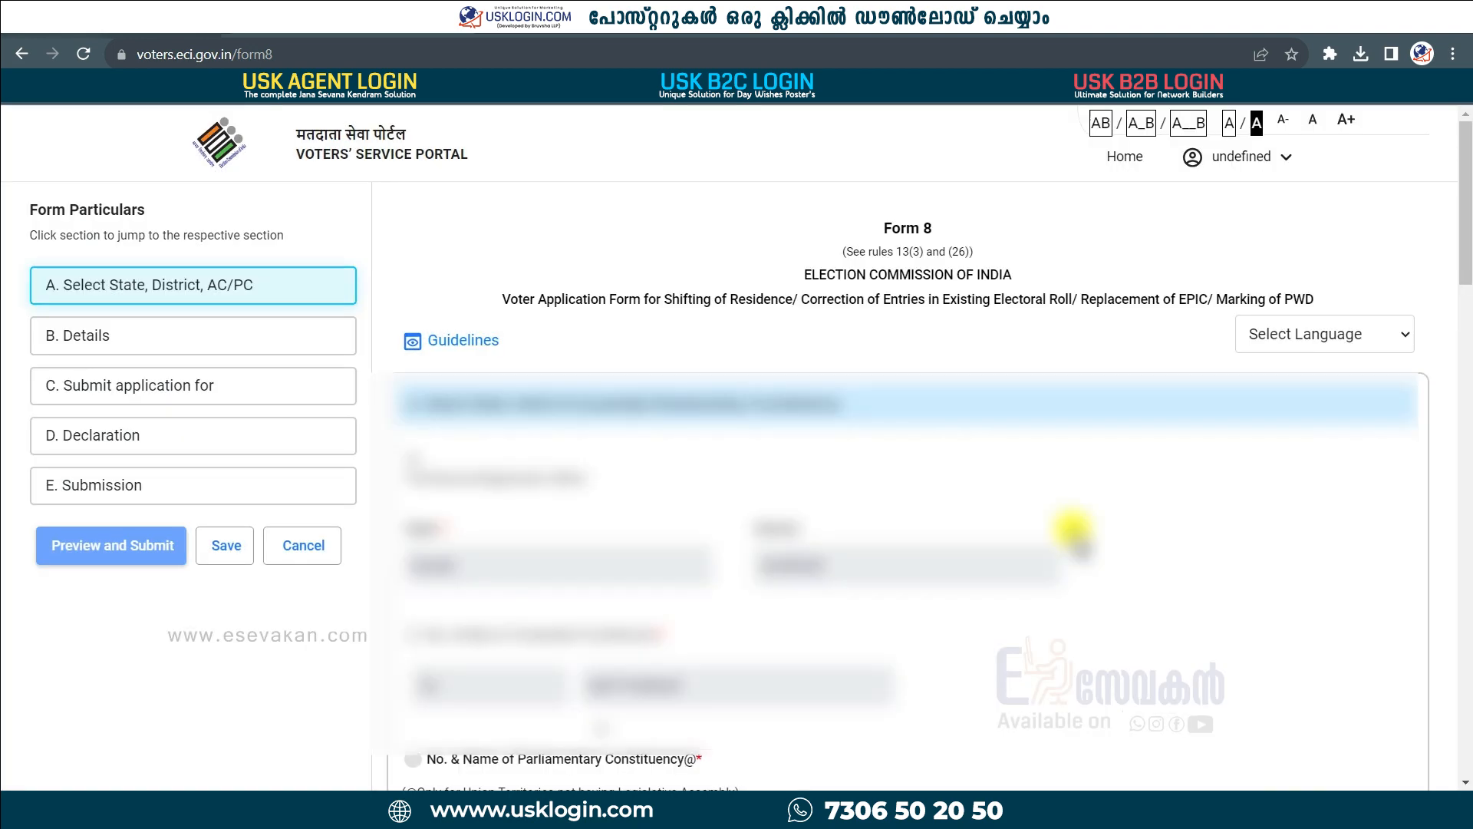
Step: Accept the prefilled state/constituency section A and details section B, reaching section C
scroll(1072, 529, down, 1)
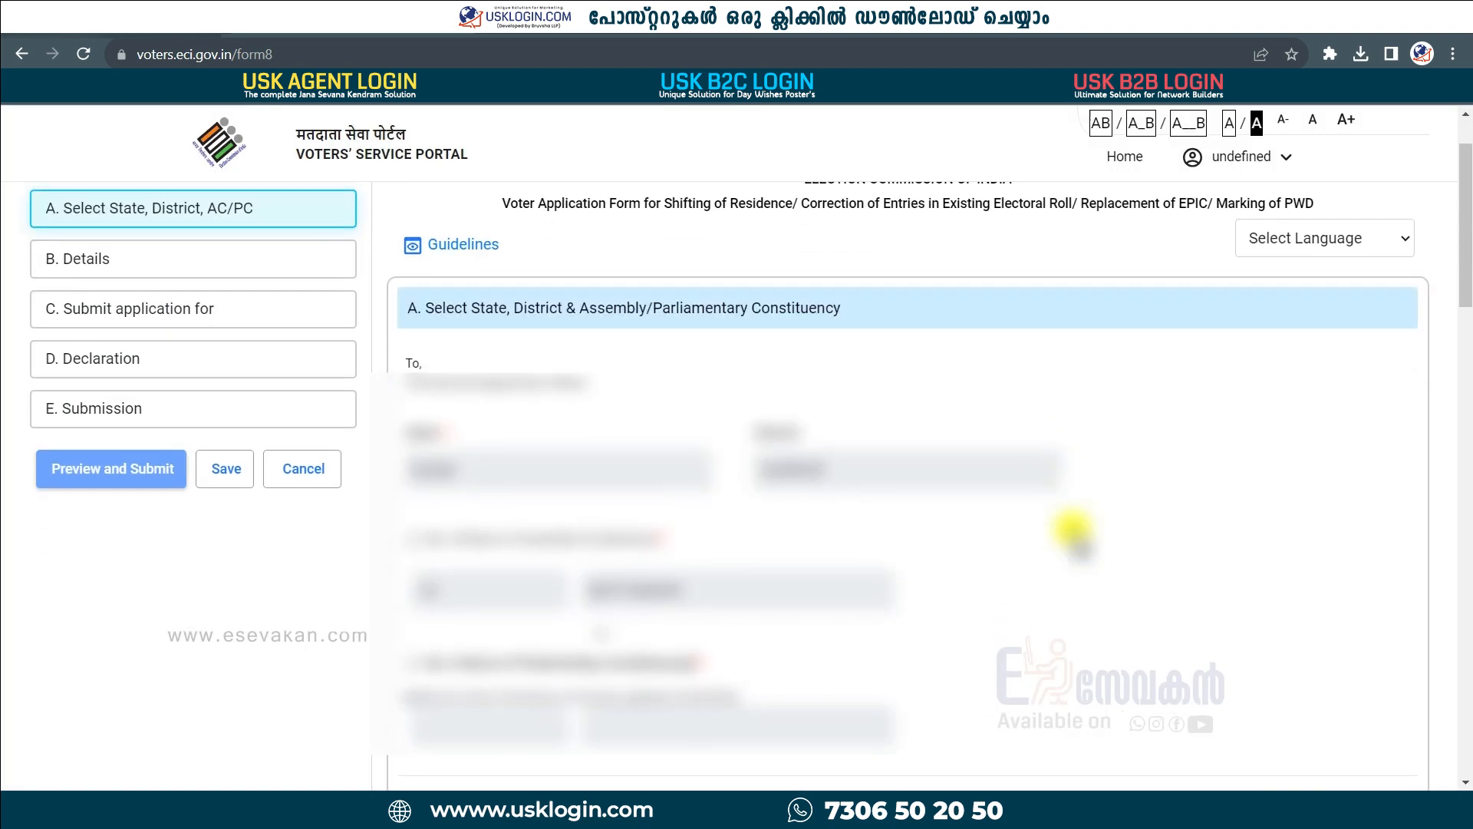
scroll(1073, 529, down, 6)
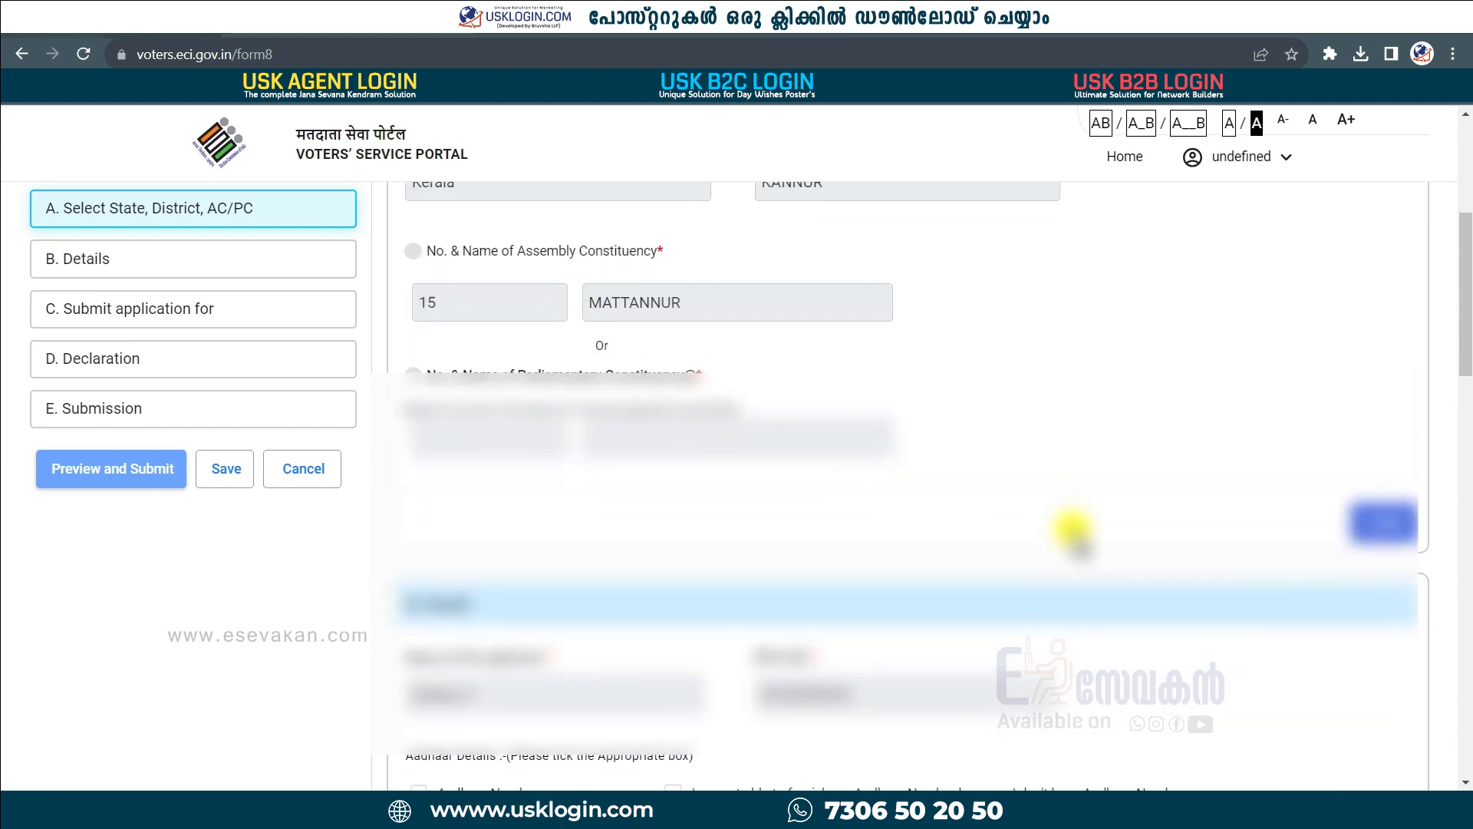
click(1378, 522)
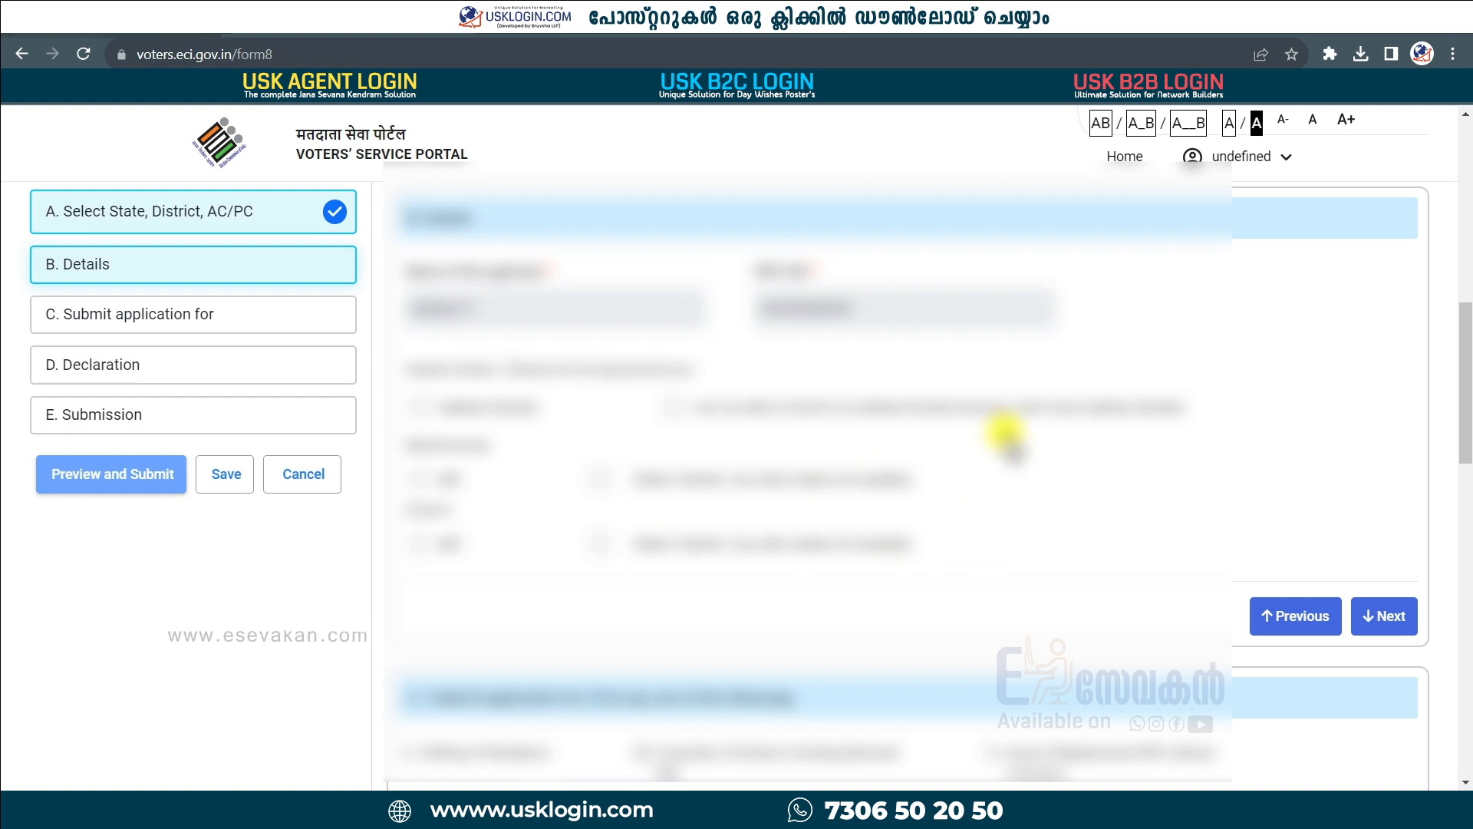
click(1391, 622)
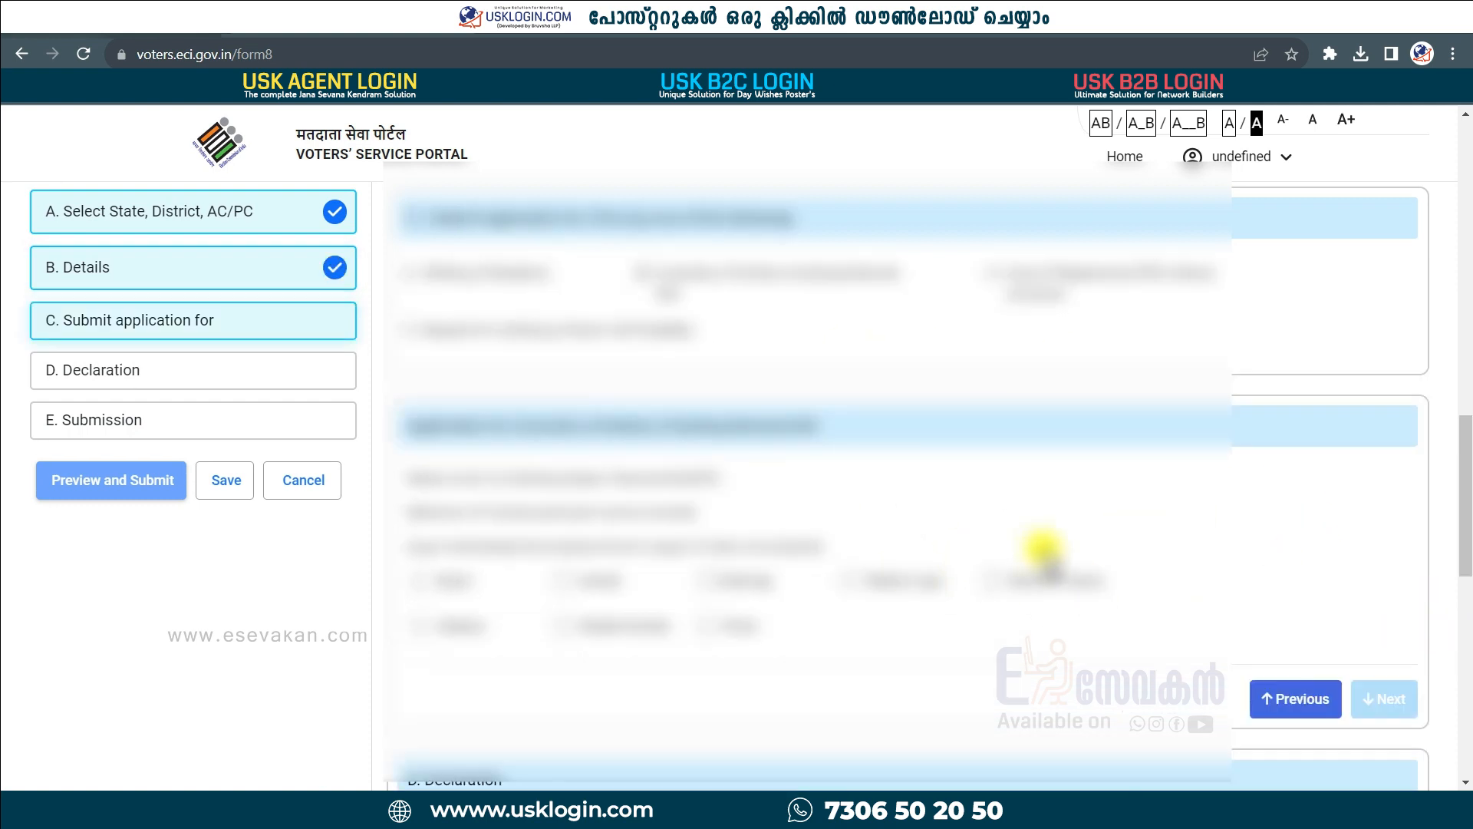
scroll(1044, 549, down, 1)
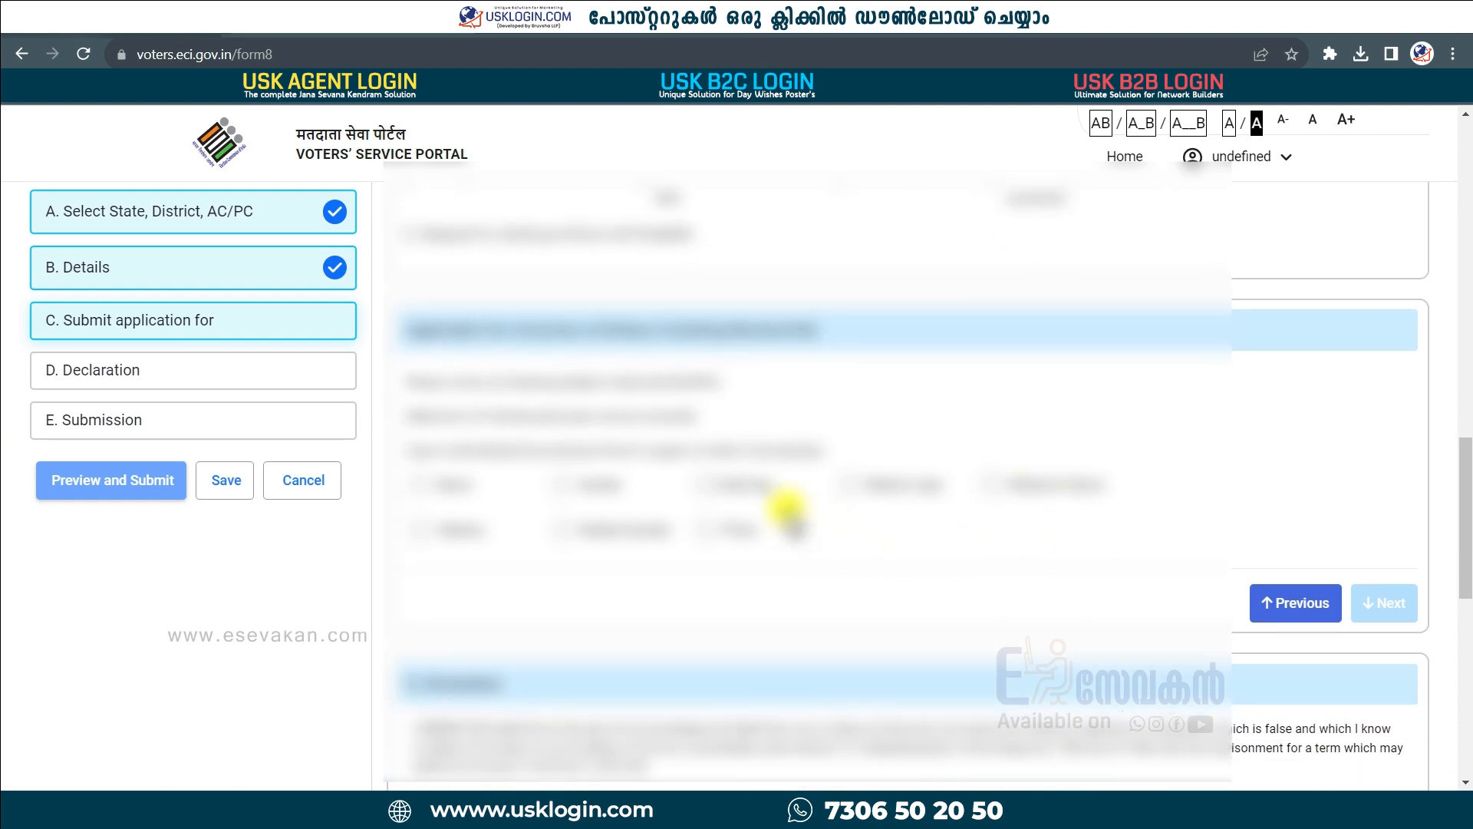
Step: Mark DoB/Age for correction and enter the corrected date of birth
click(703, 485)
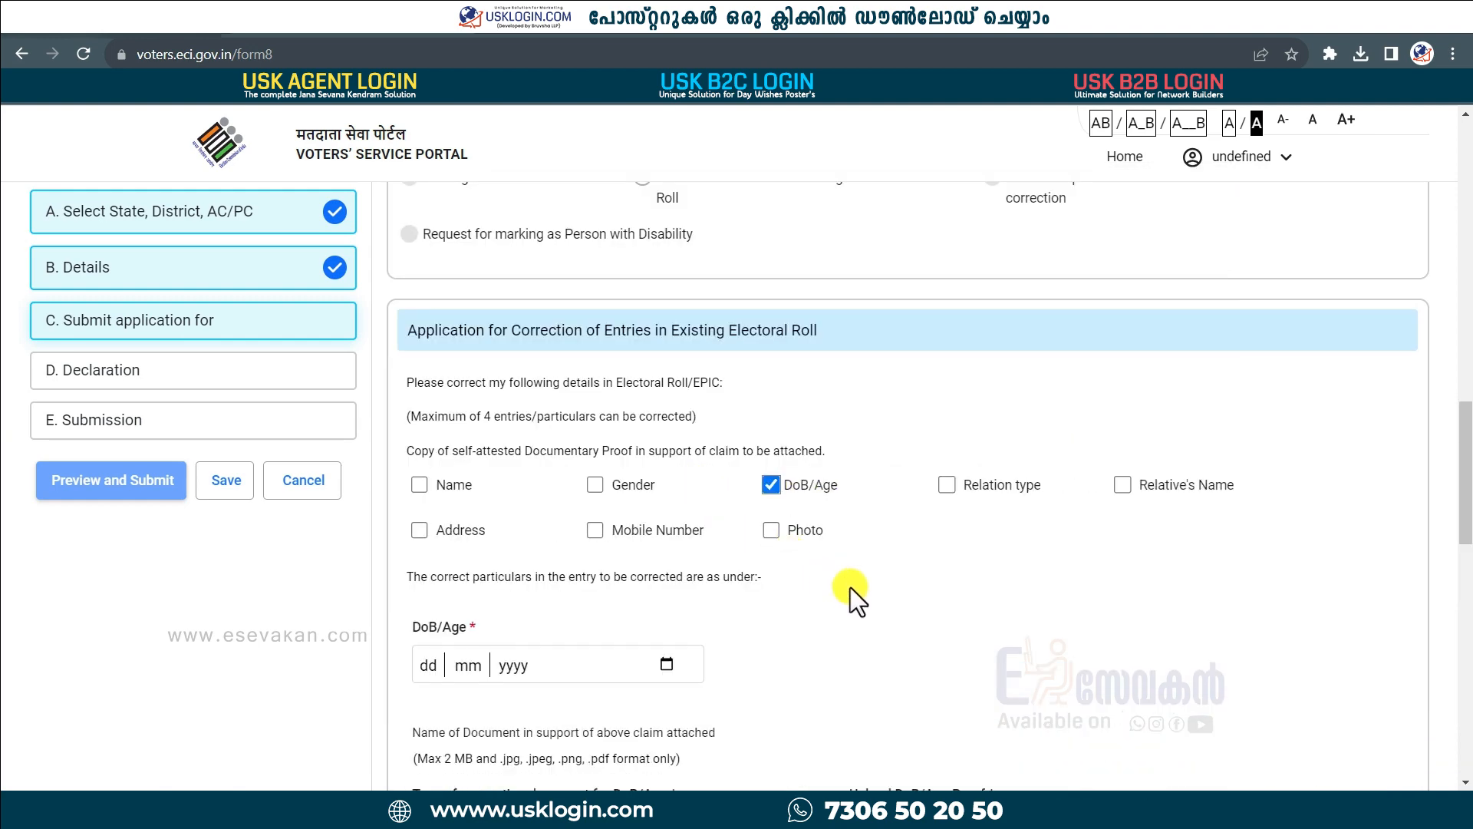
scroll(857, 588, down, 3)
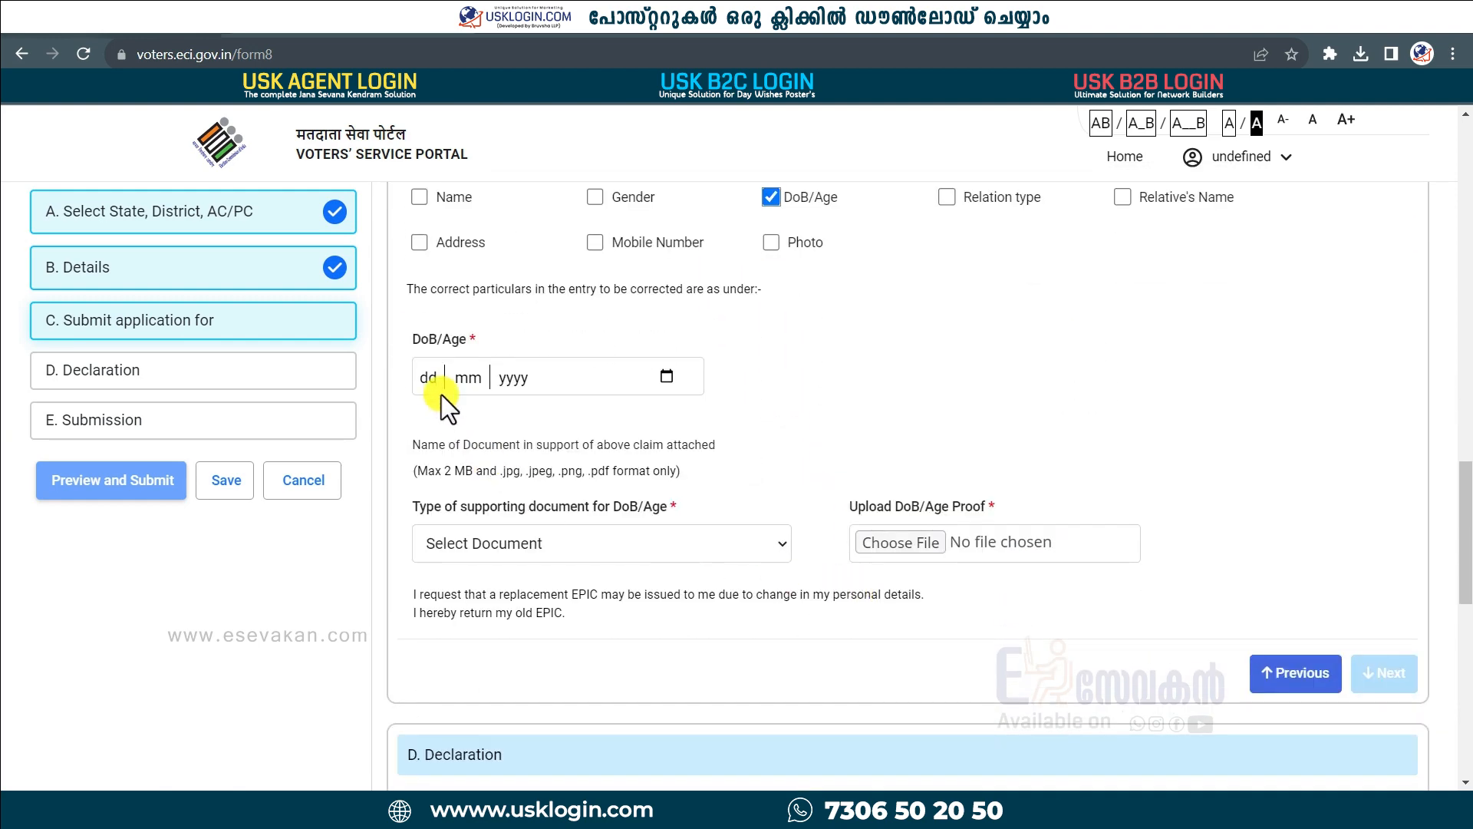
click(430, 380)
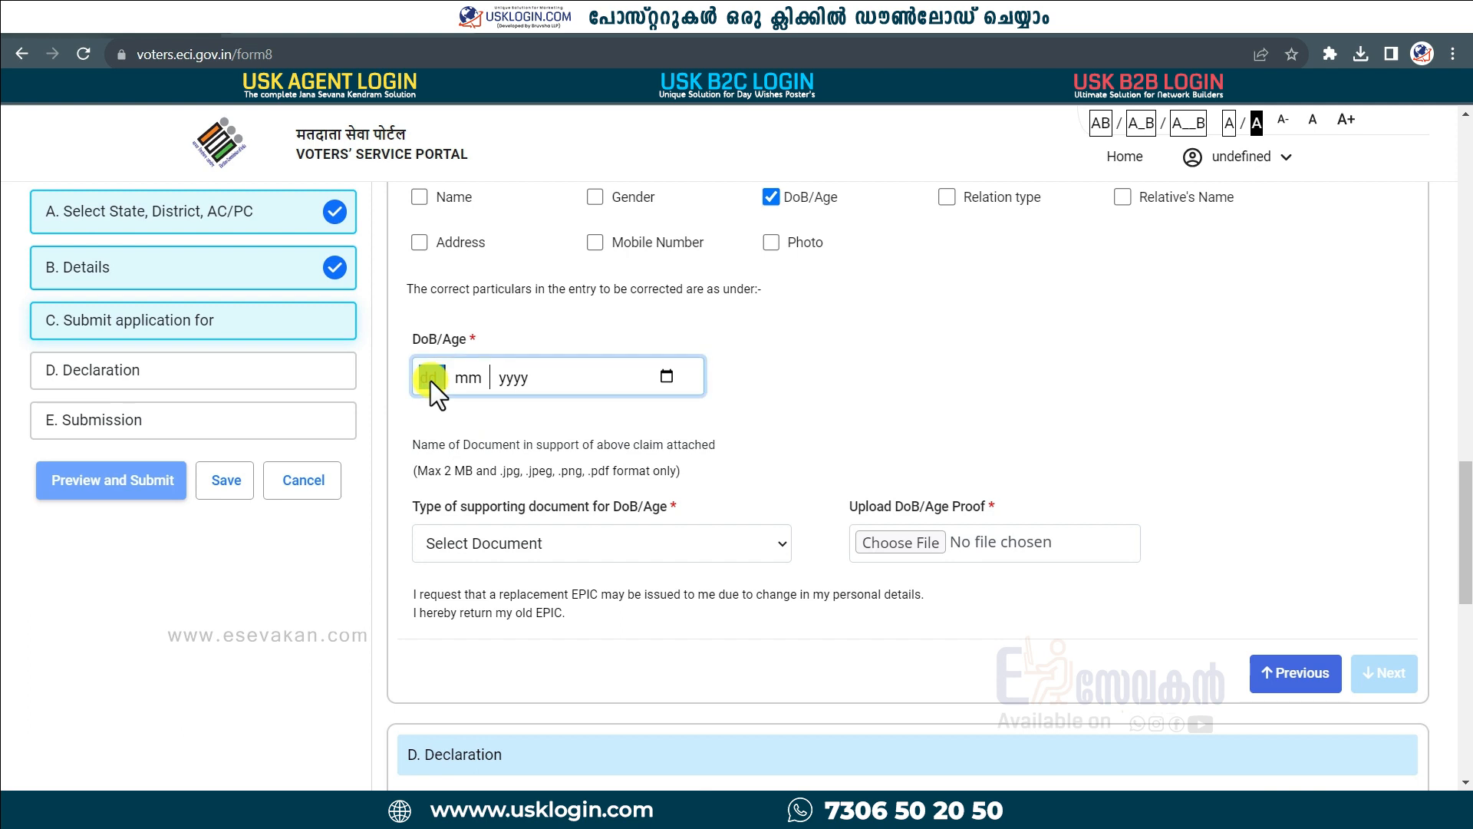
text(01)
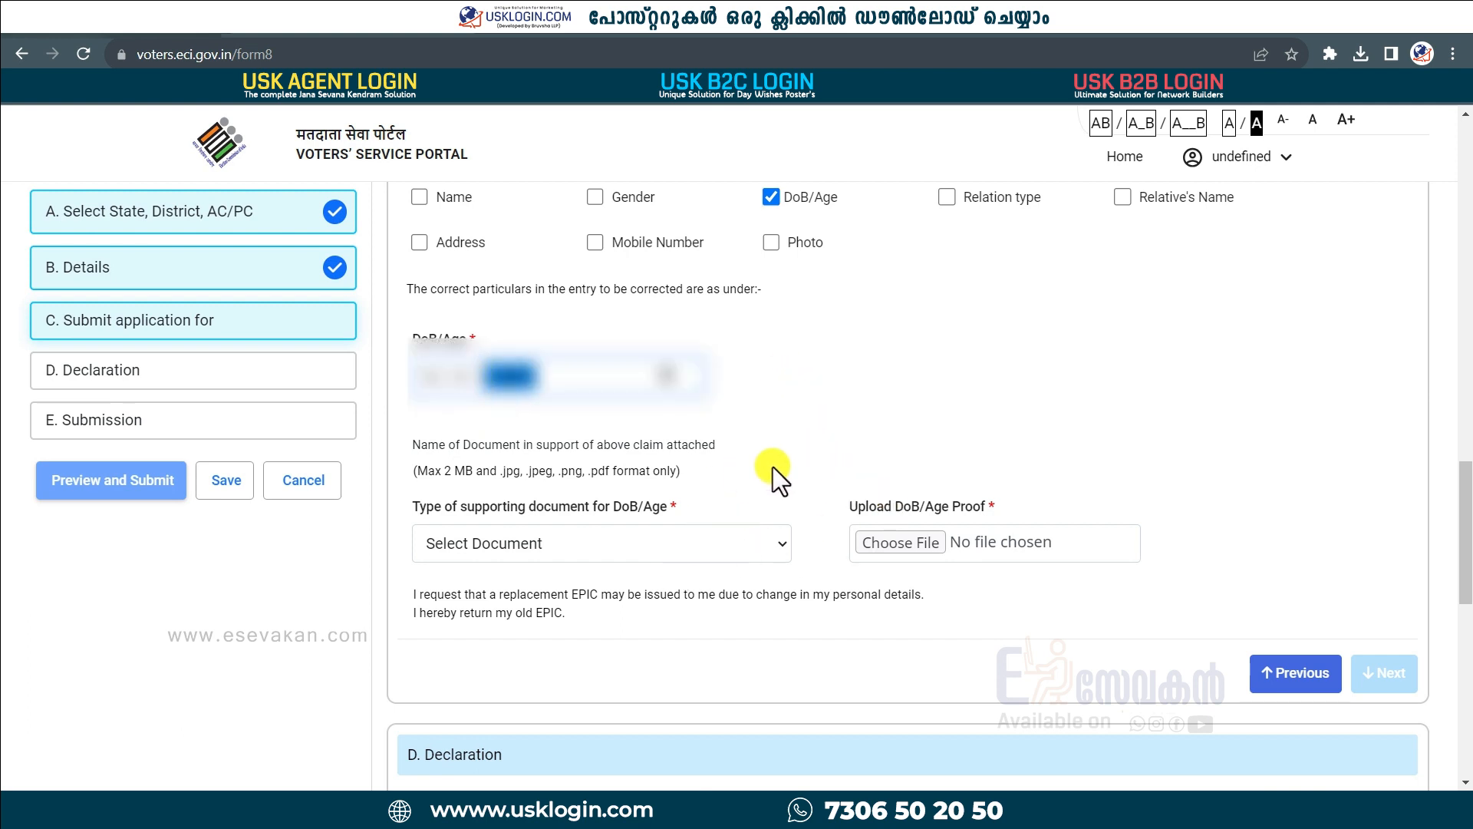
Step: Choose Aadhaar Card as the DoB proof and upload MY ADR.jpeg
click(773, 546)
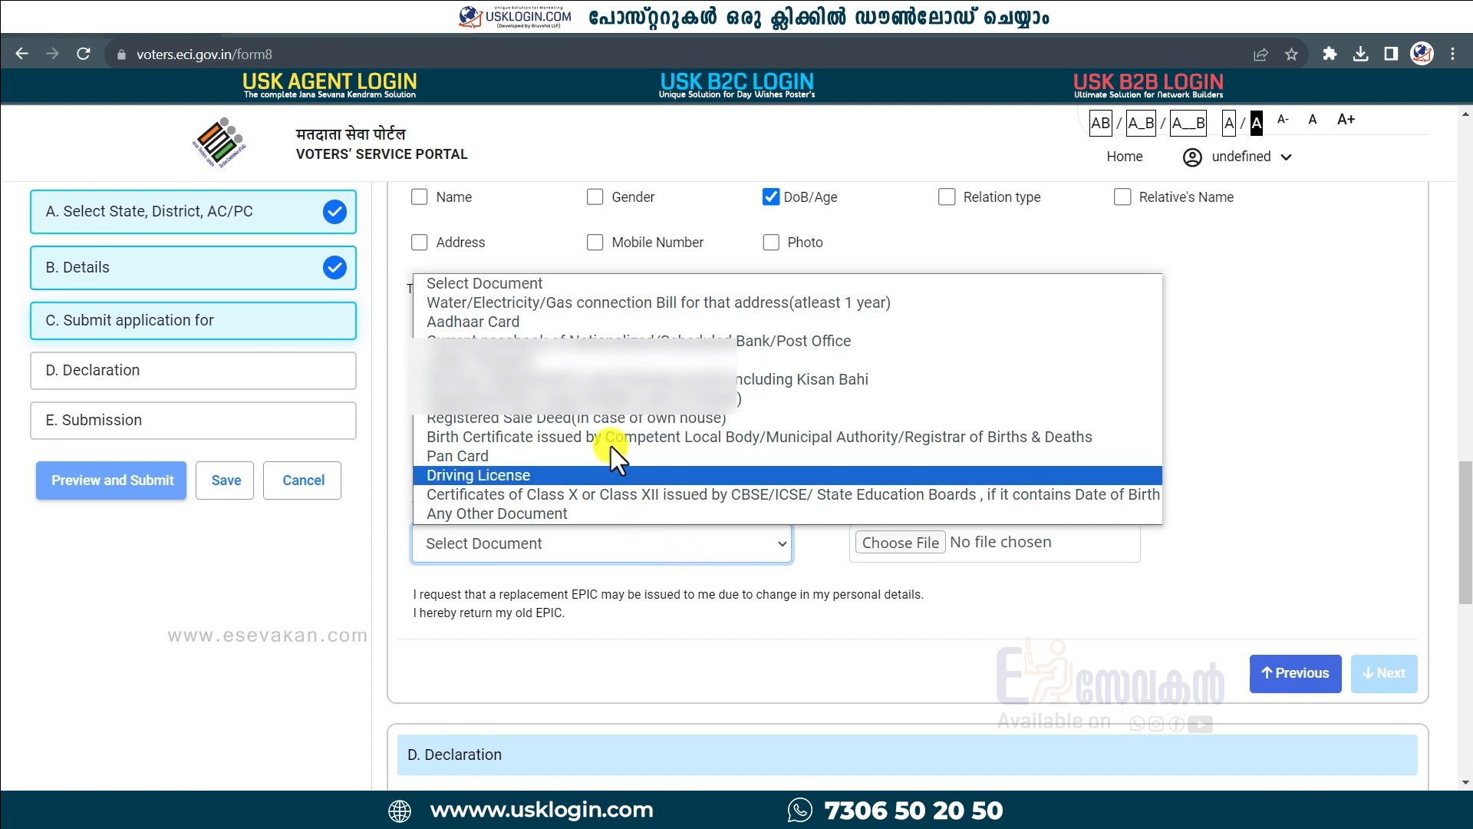
click(641, 322)
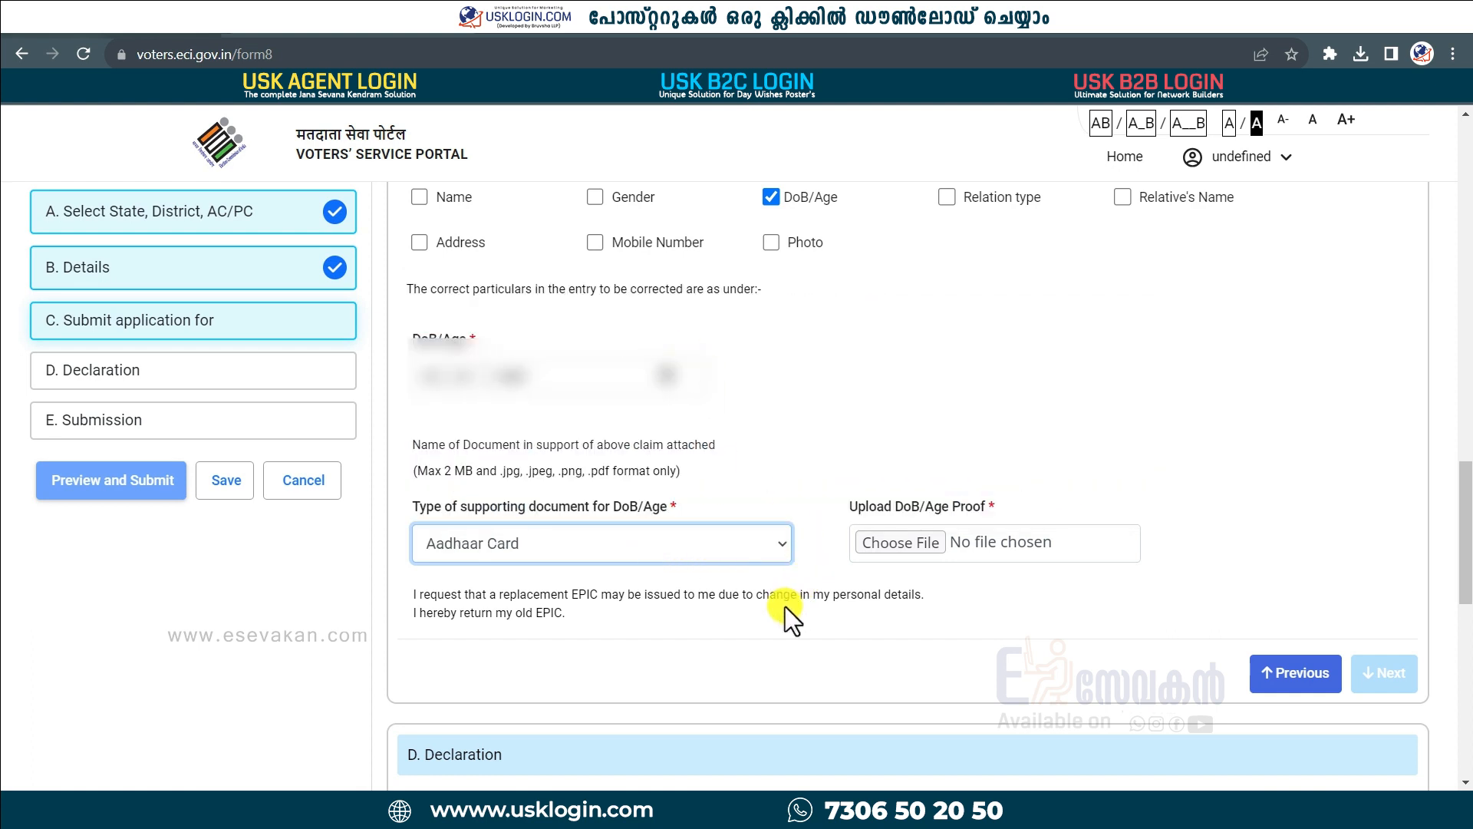
click(772, 554)
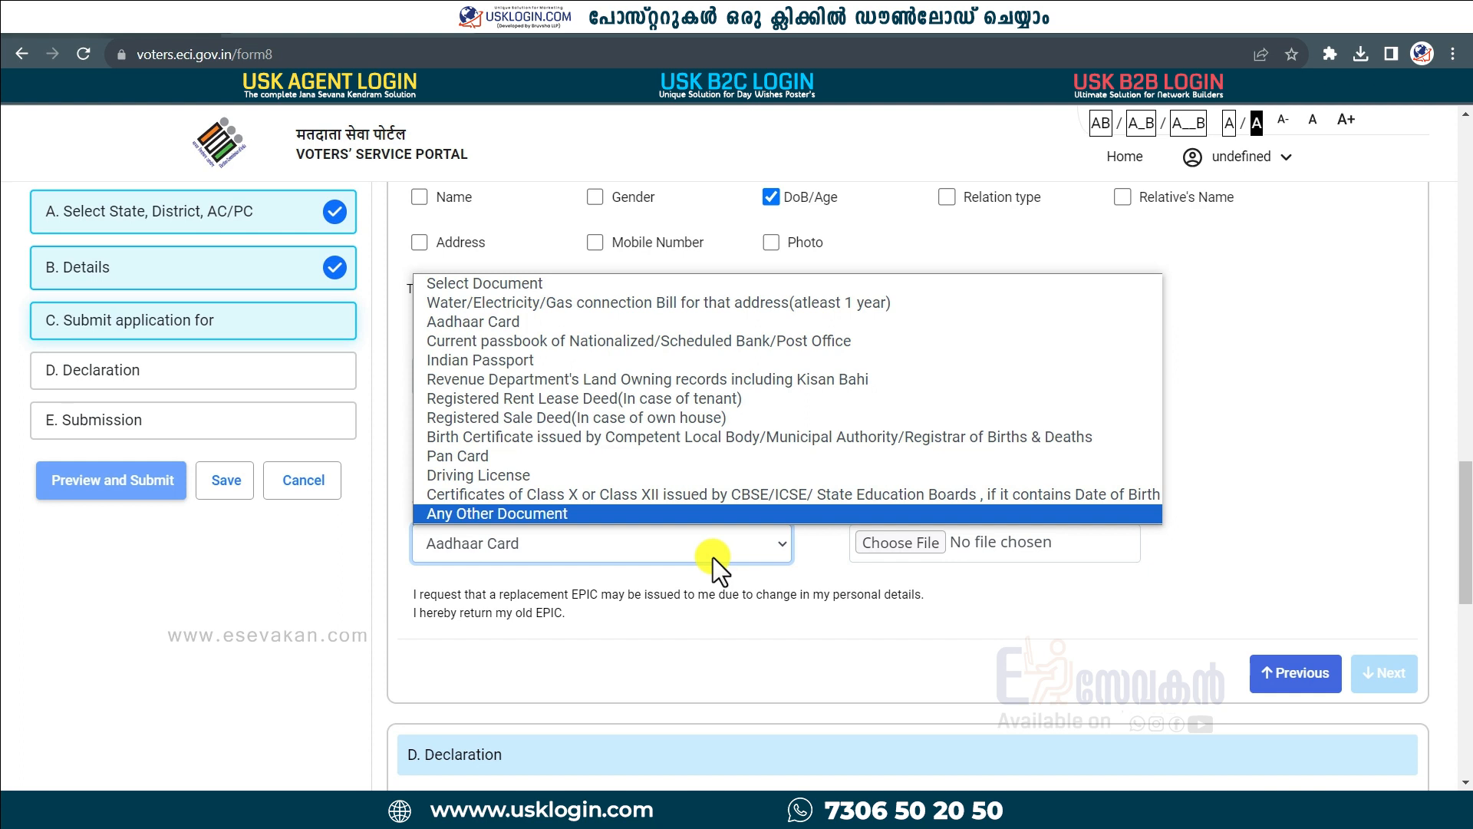
click(712, 557)
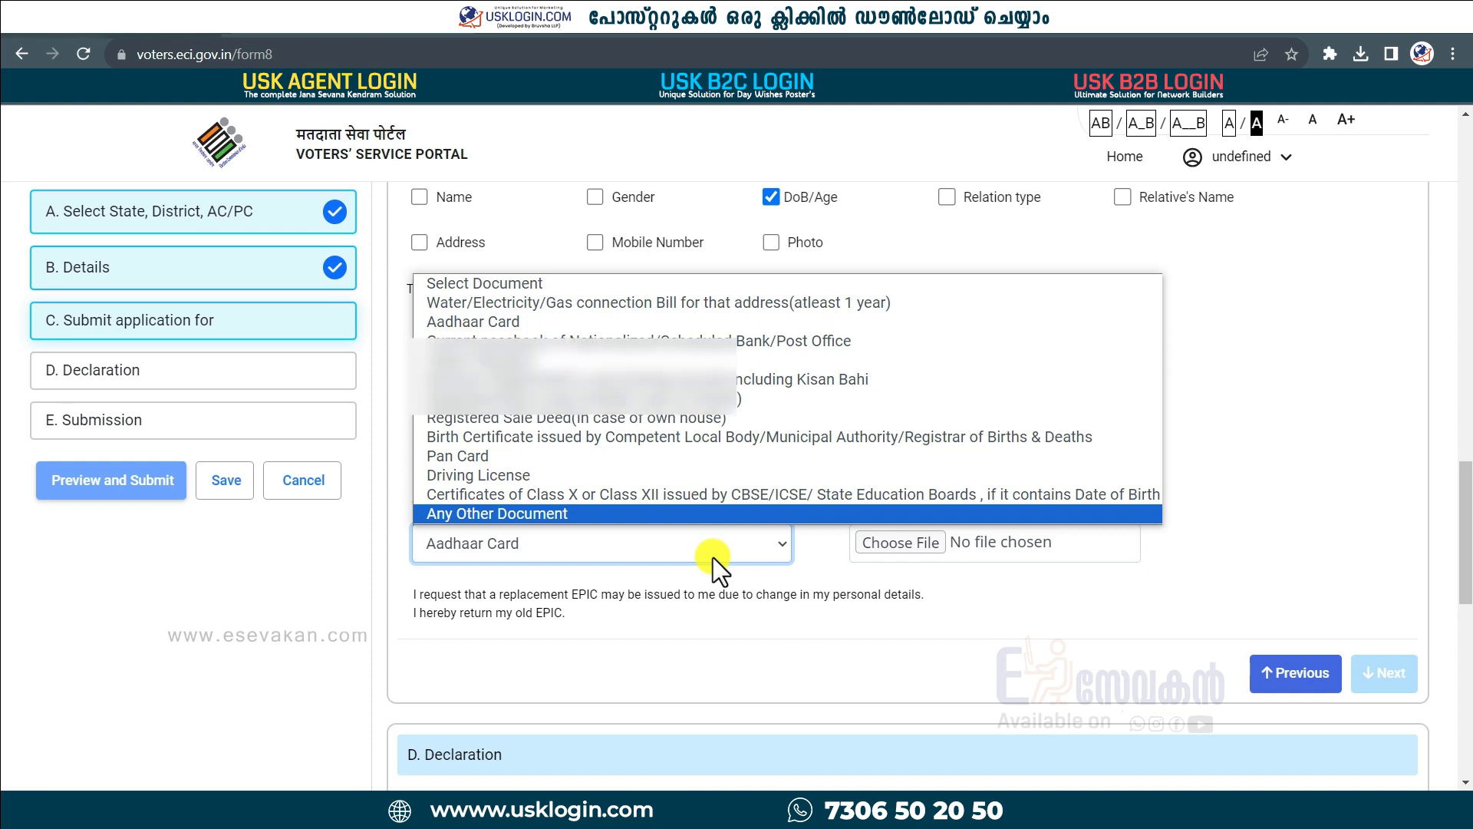
click(918, 547)
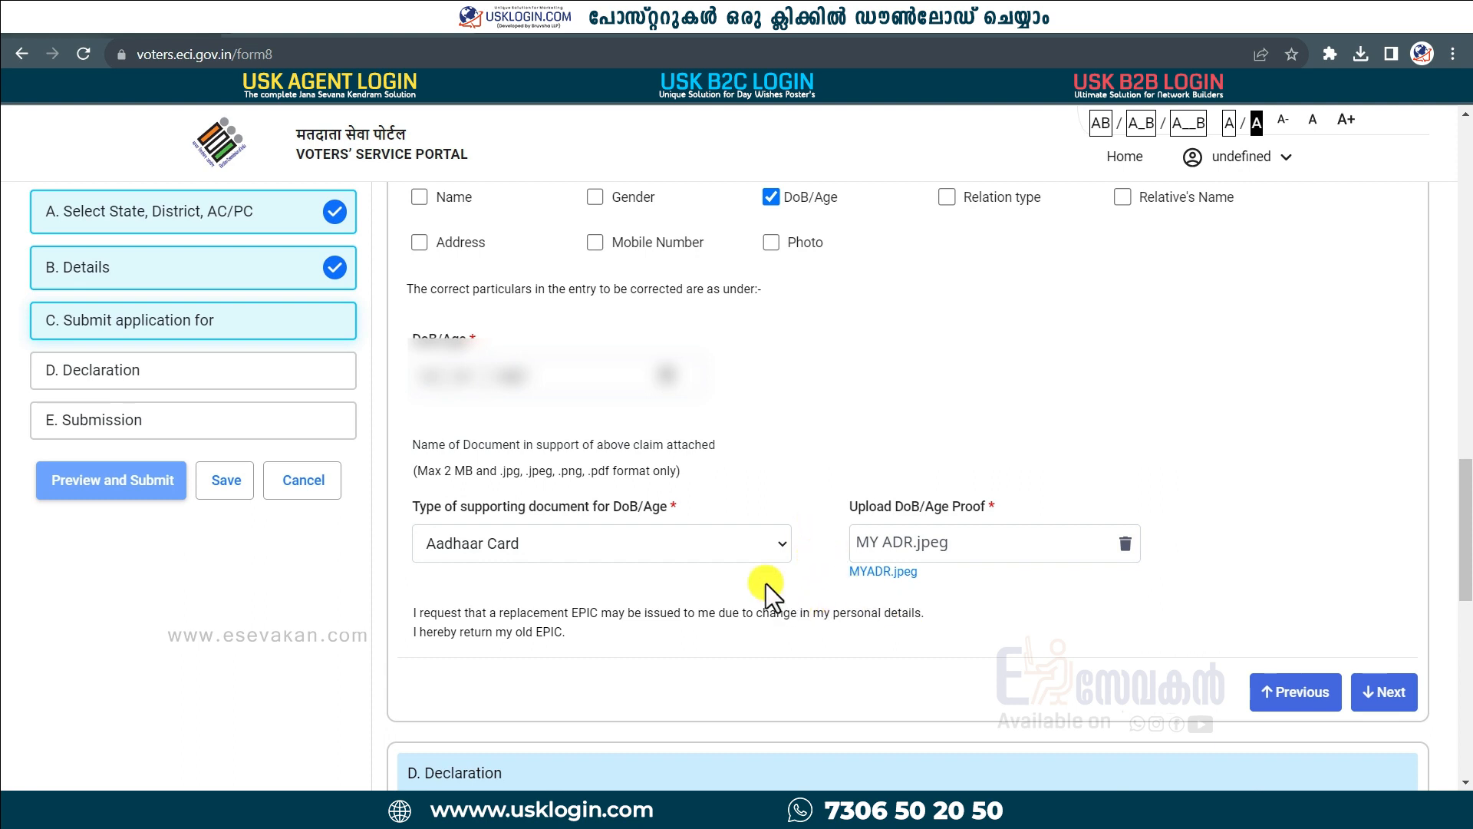
Step: Mark Photo for correction and save Photo.jpeg as the new photograph
click(771, 241)
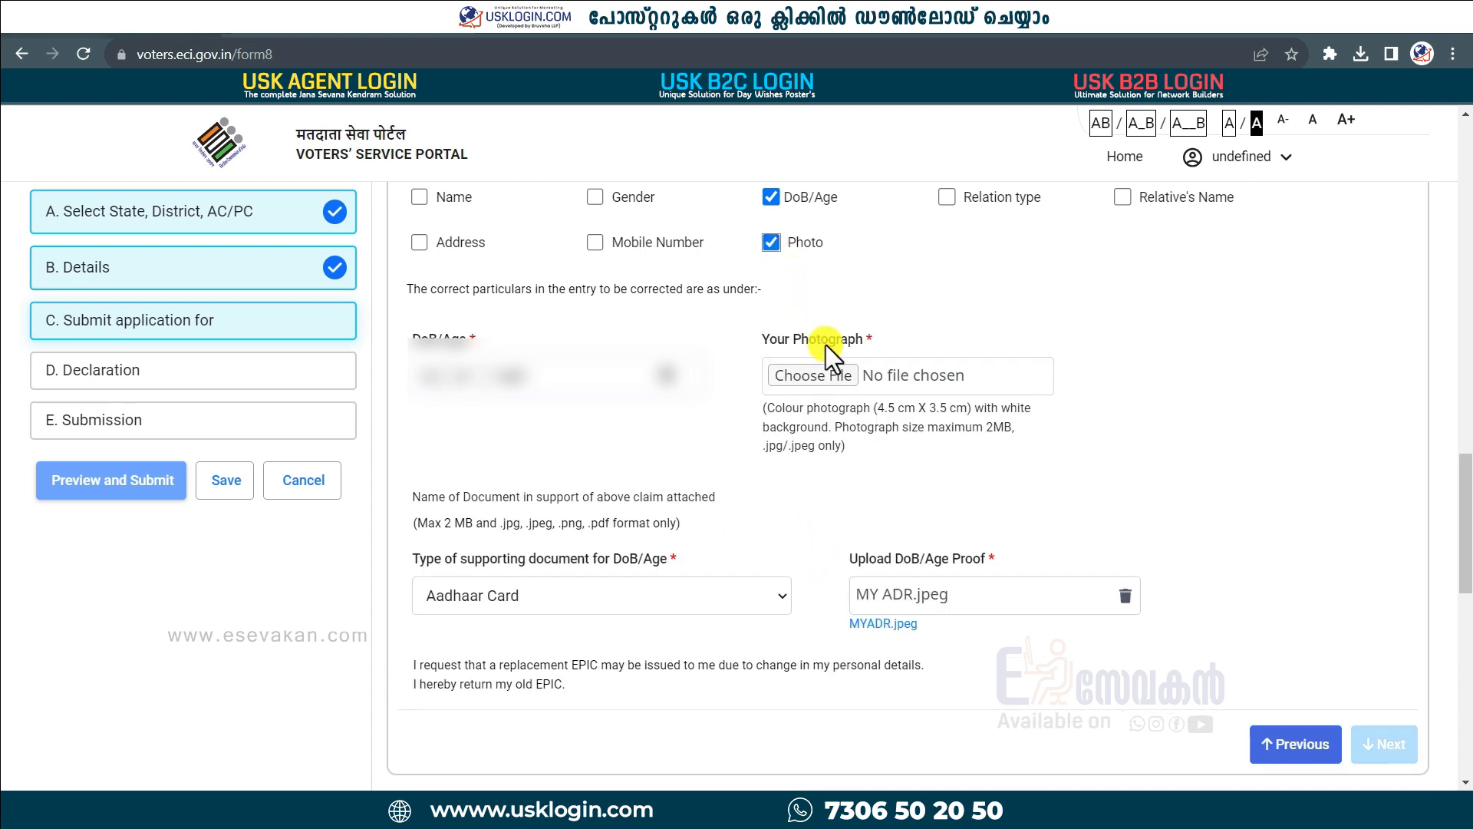
click(809, 379)
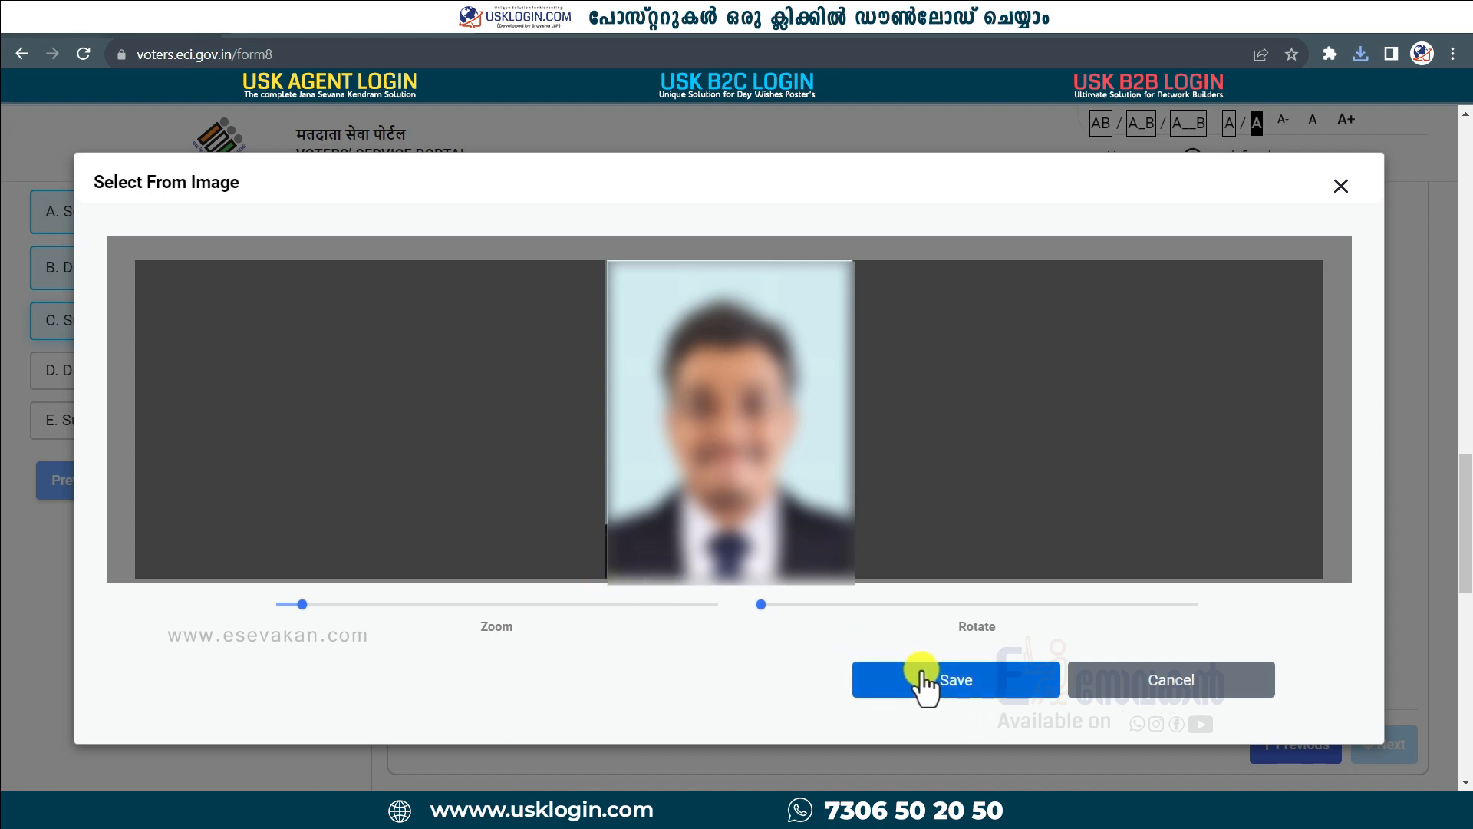
click(955, 681)
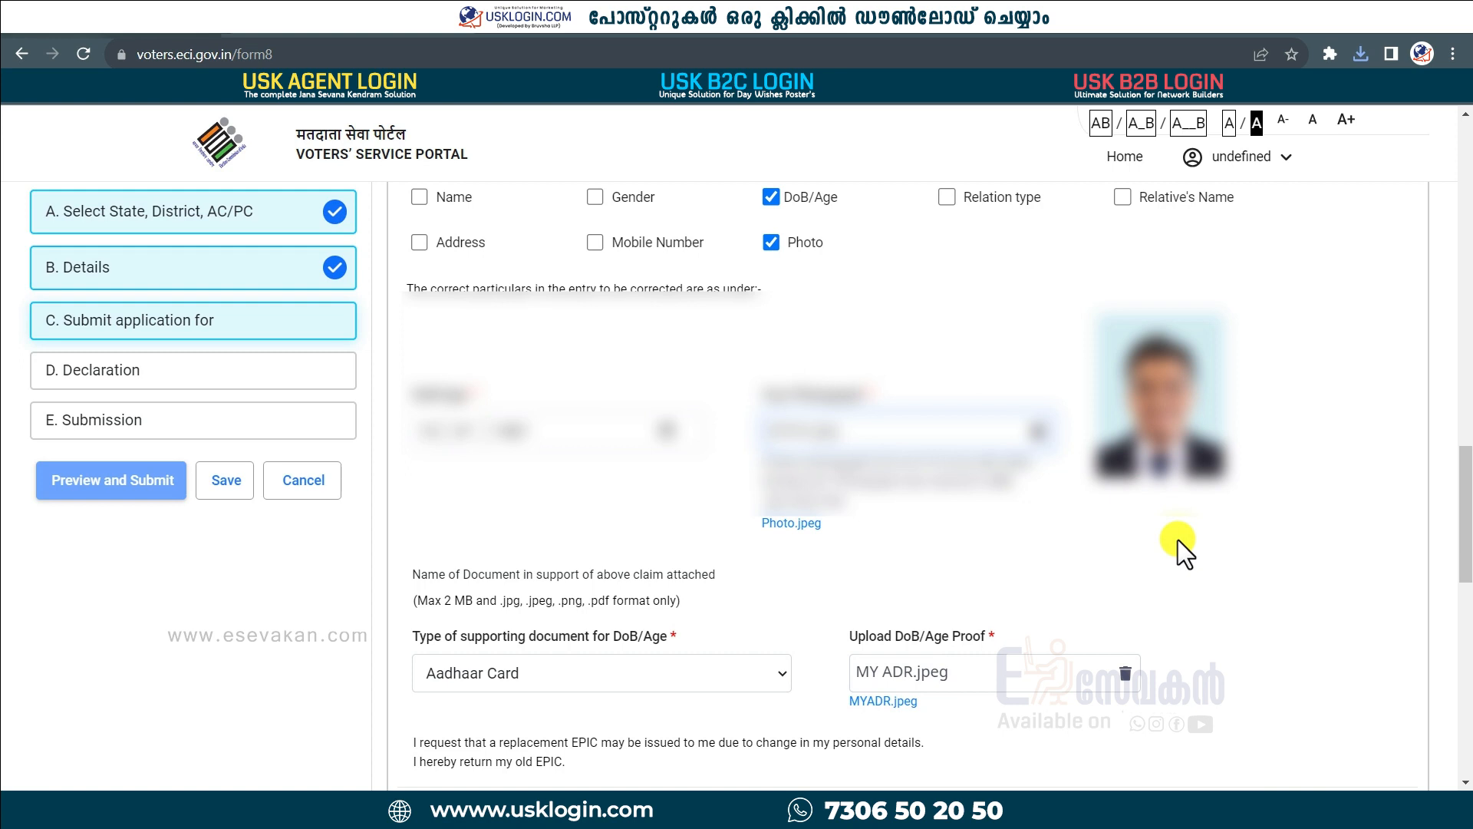
scroll(1177, 541, down, 1)
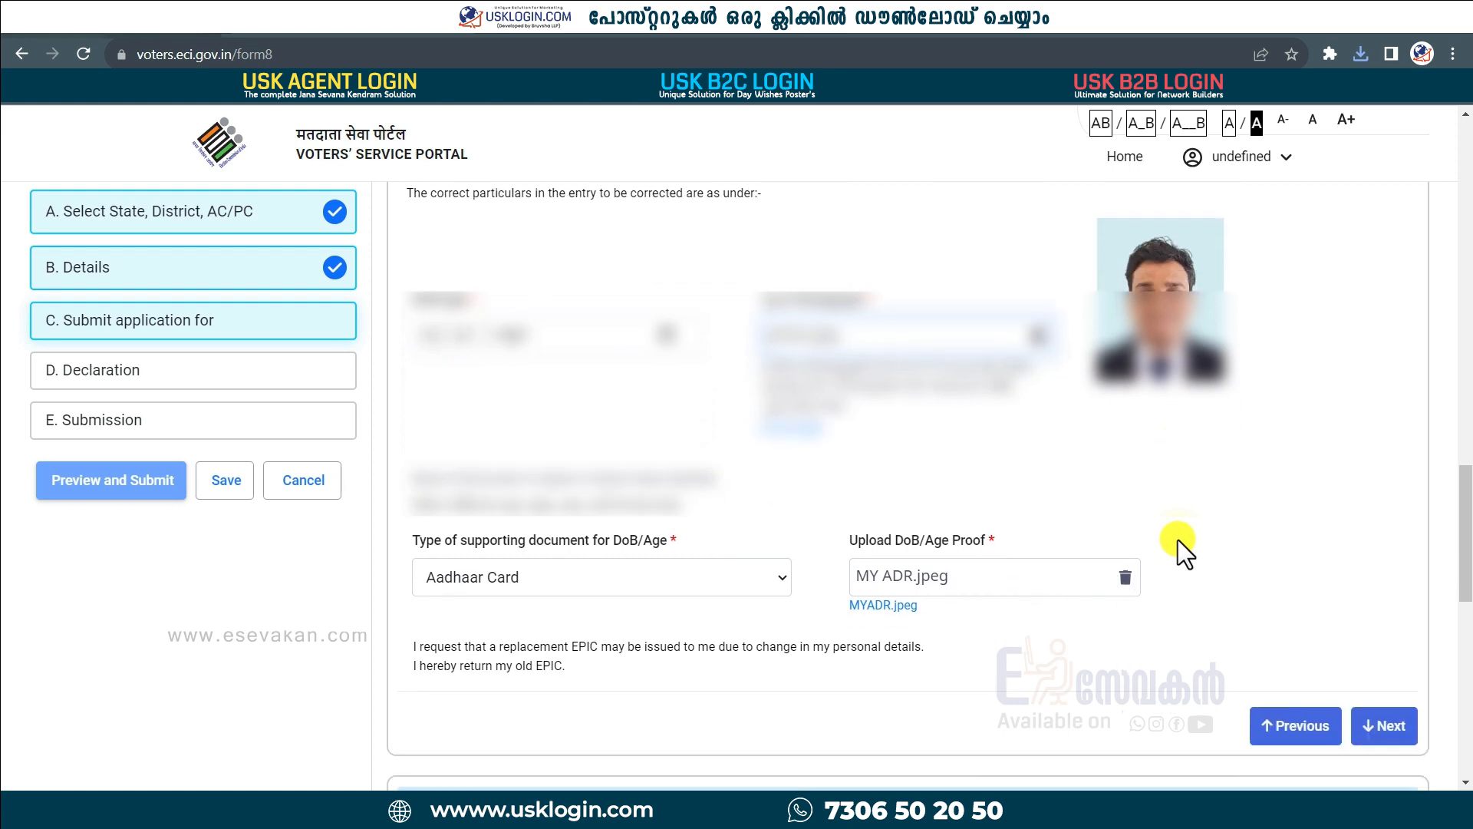
scroll(1177, 540, up, 1)
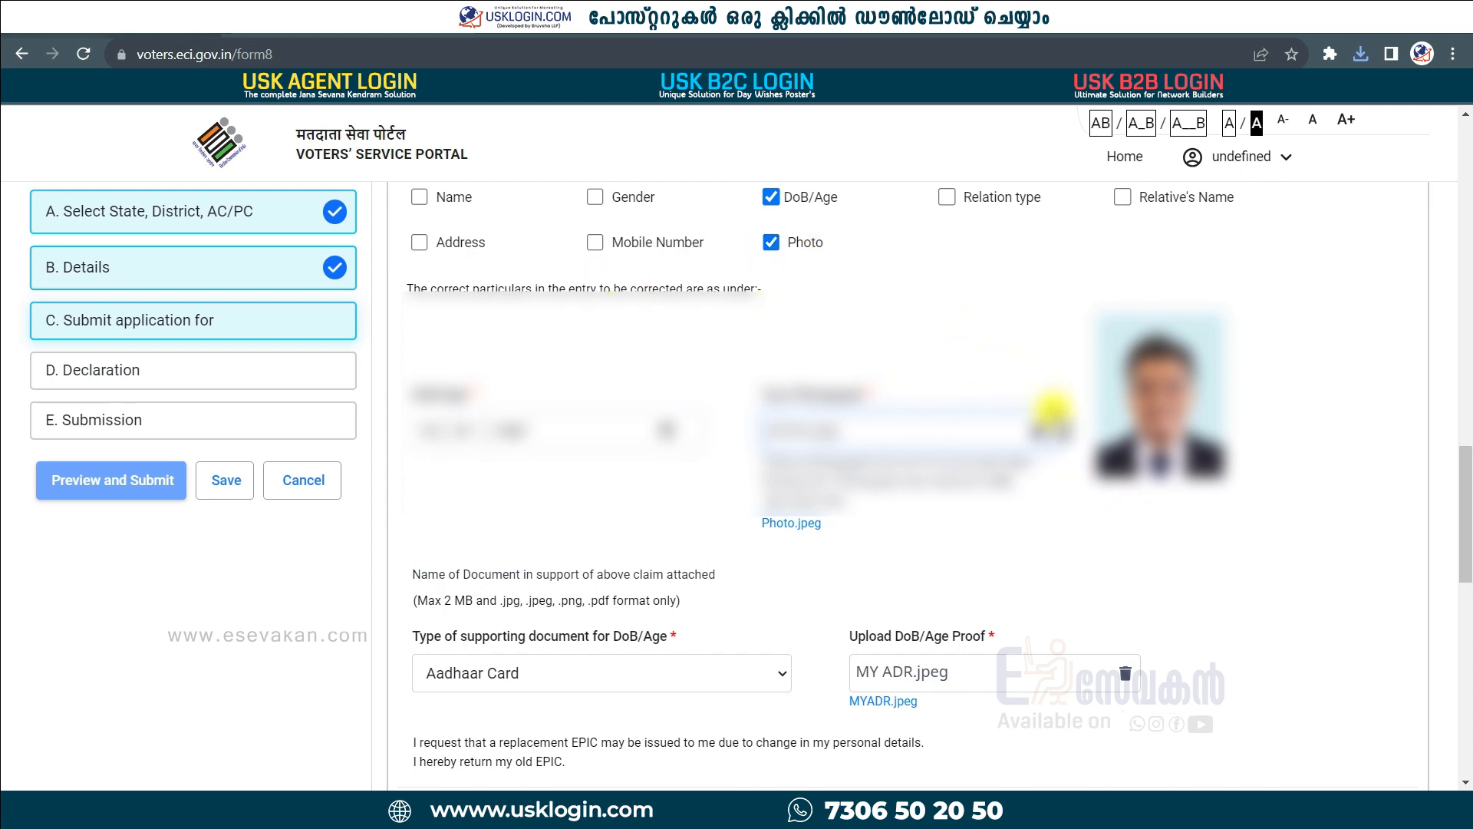
scroll(1105, 483, down, 2)
Step: Enter AYIPPUZHA as the place of declaration and continue to the submission step
click(1401, 634)
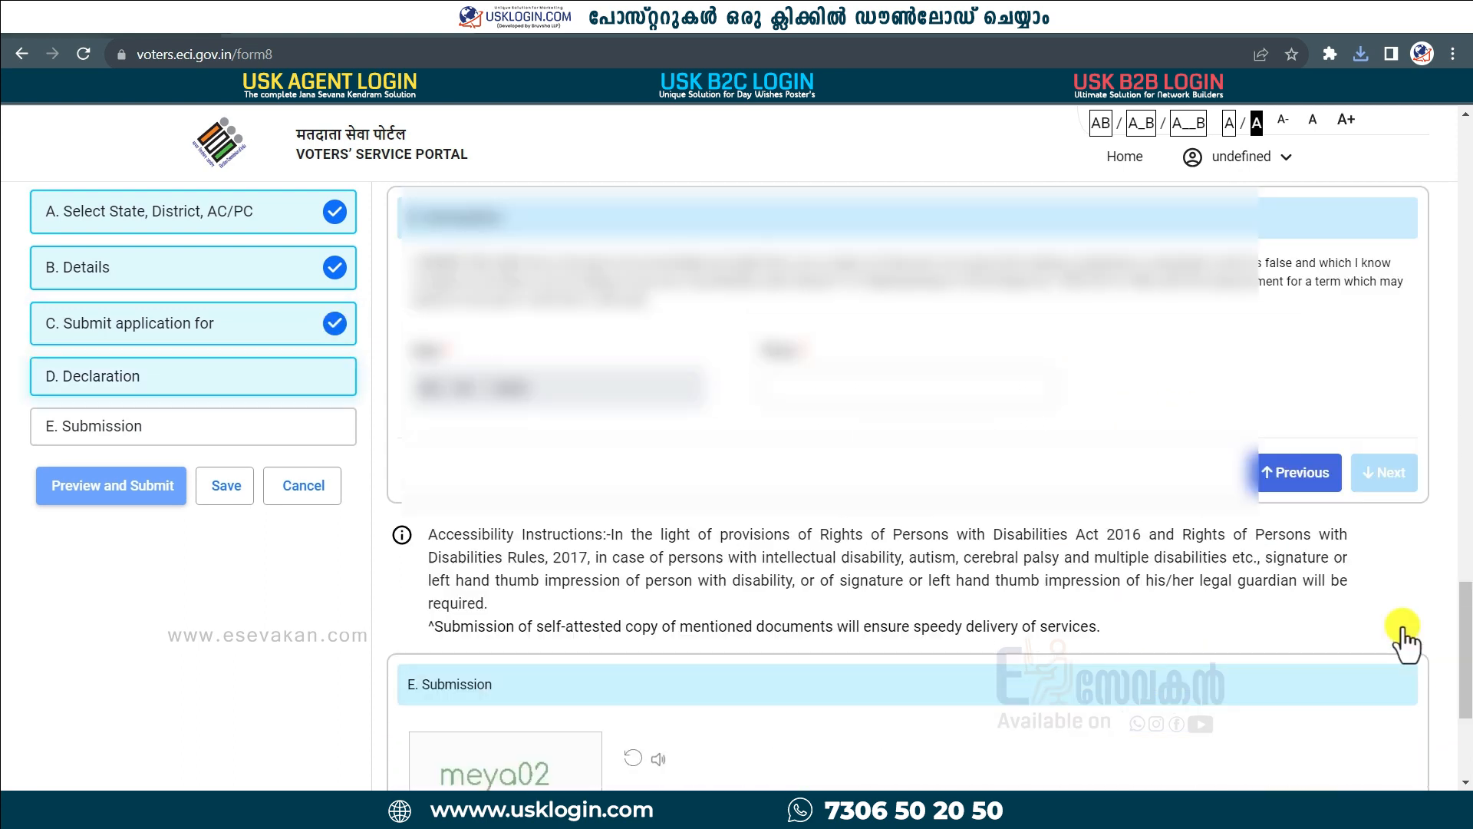
click(841, 393)
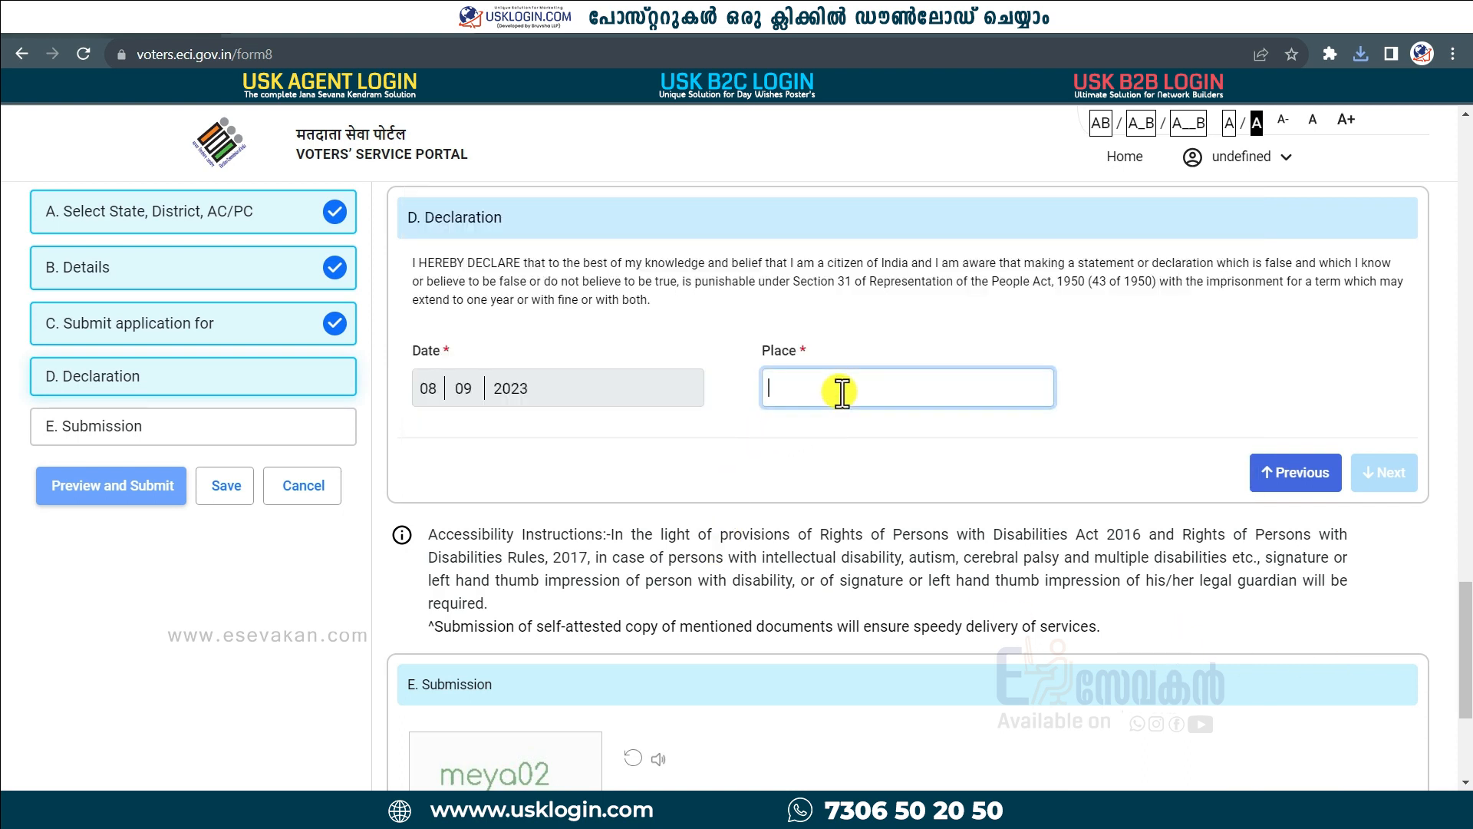
text(AYIPPUZHA)
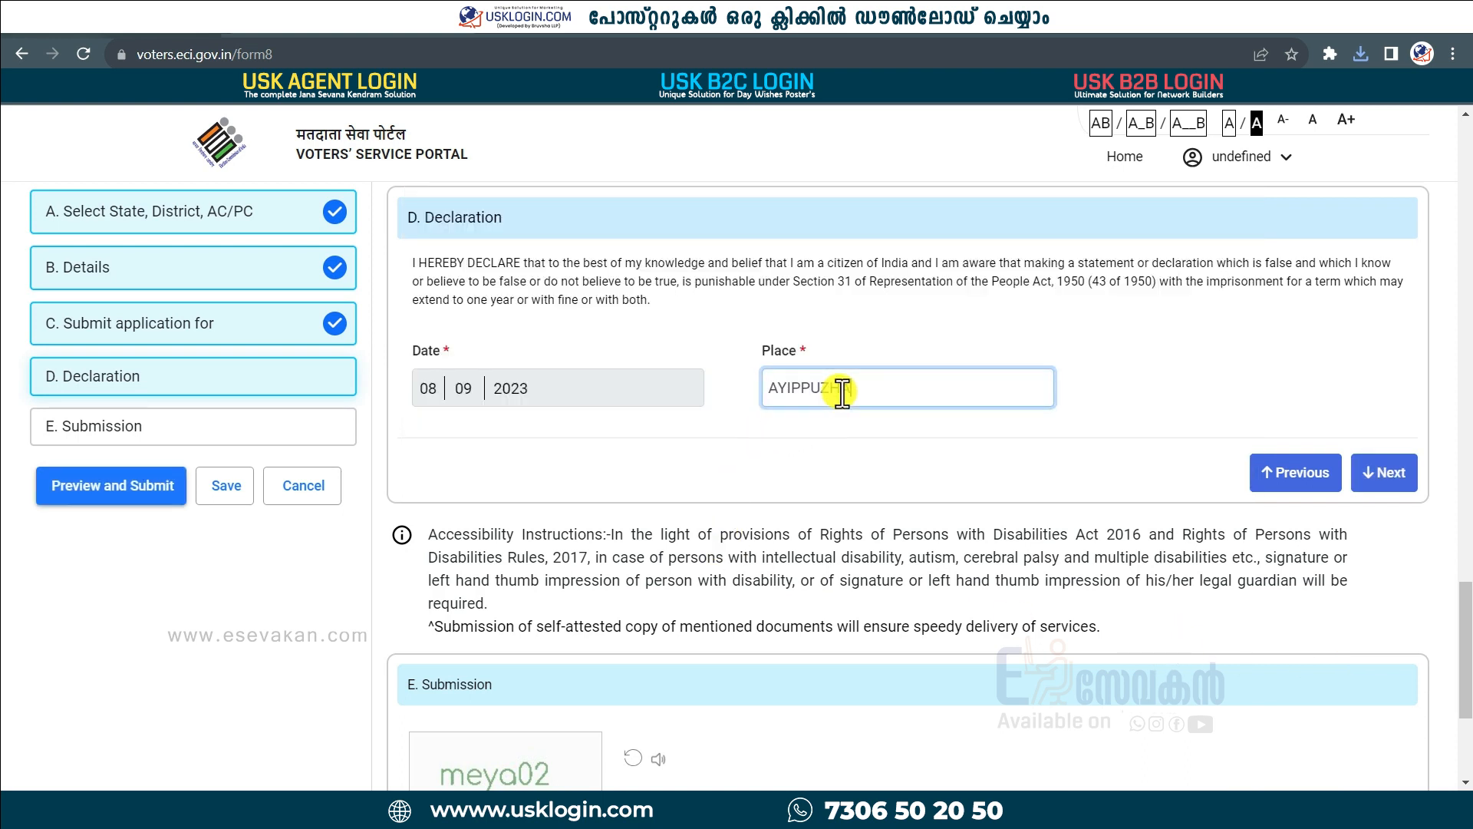
click(1393, 472)
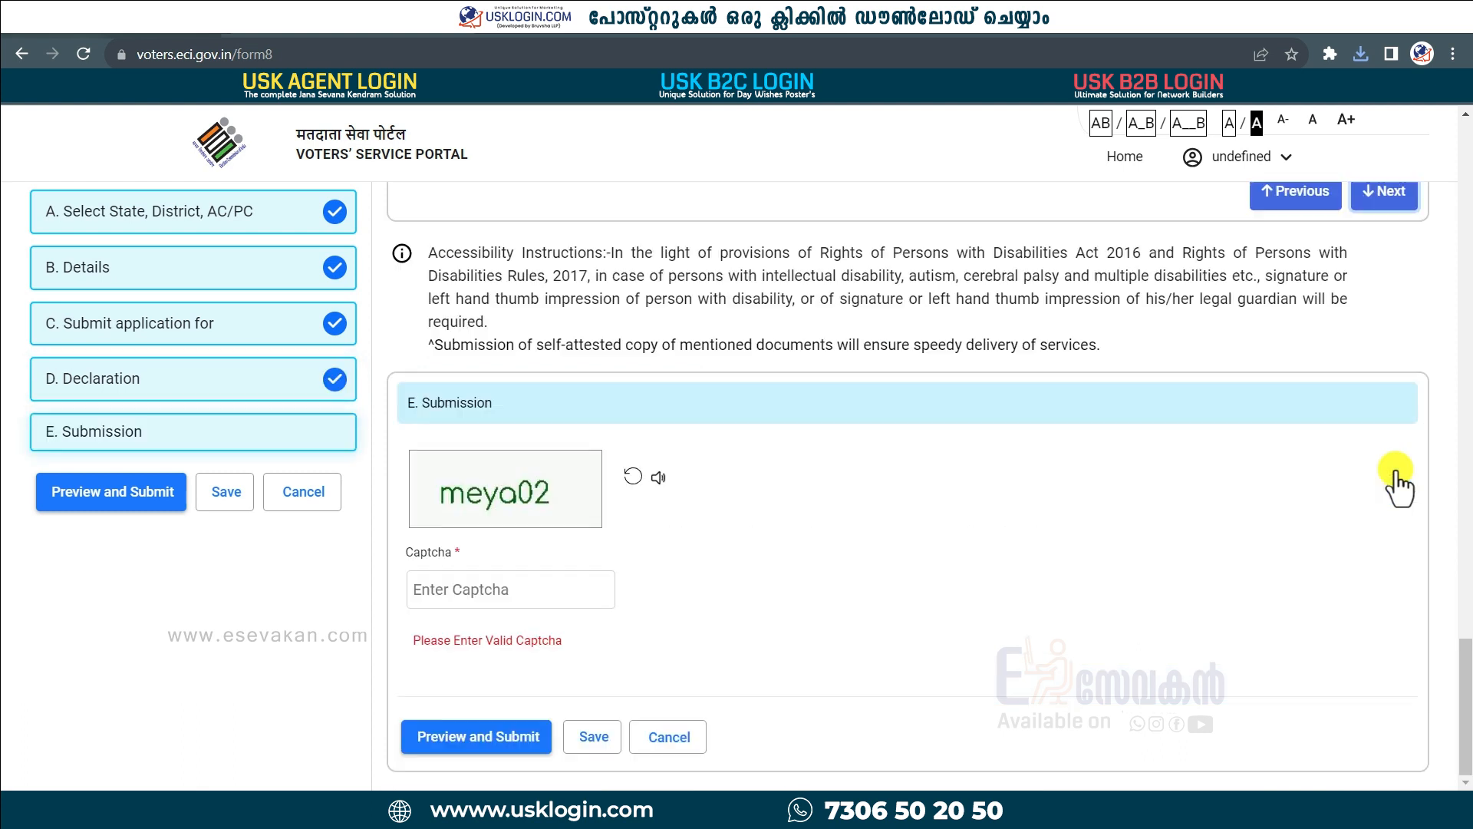
Step: Fill in the captcha and open the application preview
click(478, 590)
text(m)
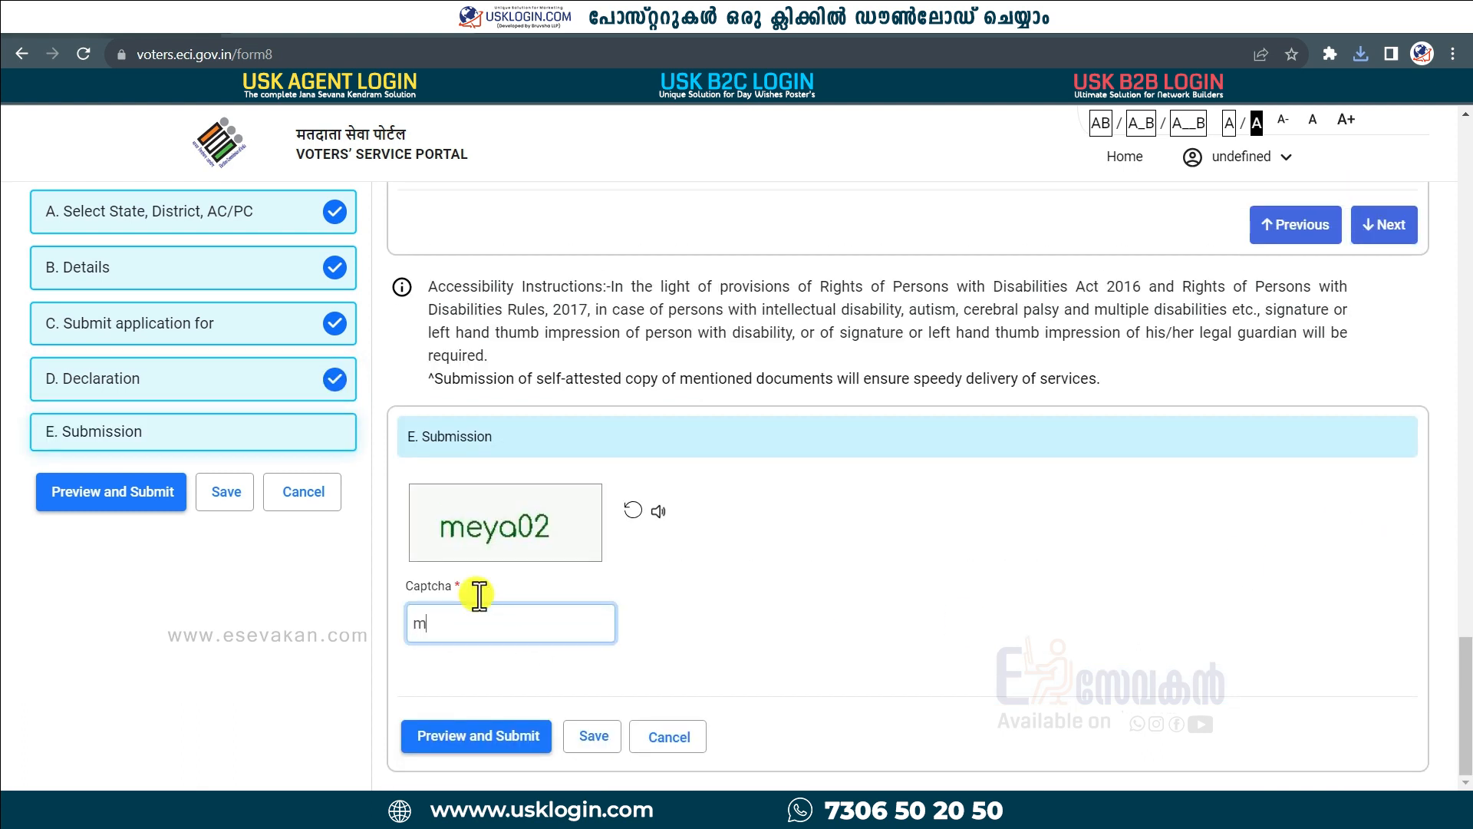
text(eya02)
click(495, 752)
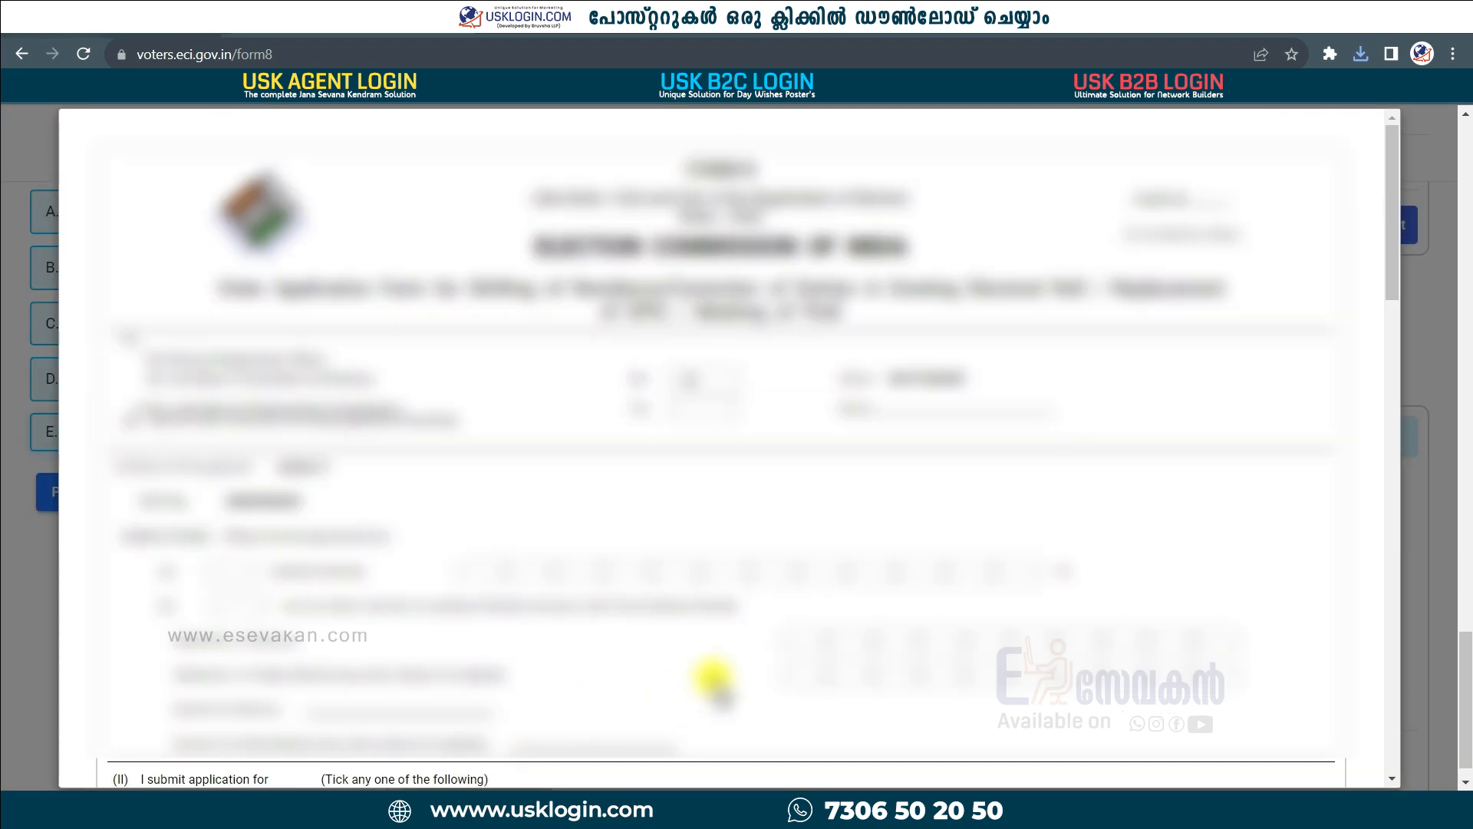
Step: Review the Form 8 preview and submit it, bringing up the Are You Sure? prompt
scroll(713, 679, down, 15)
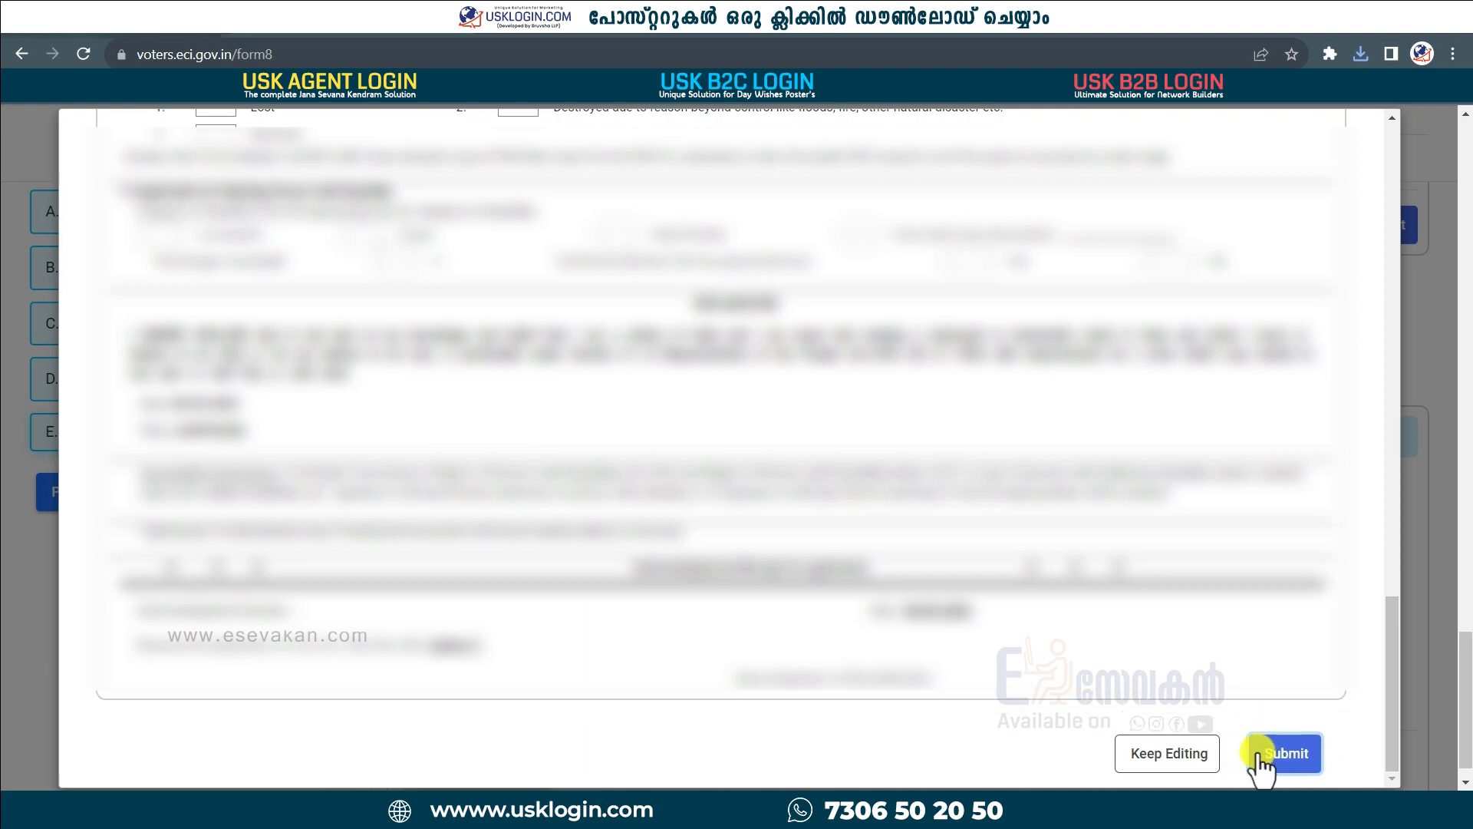
click(1259, 756)
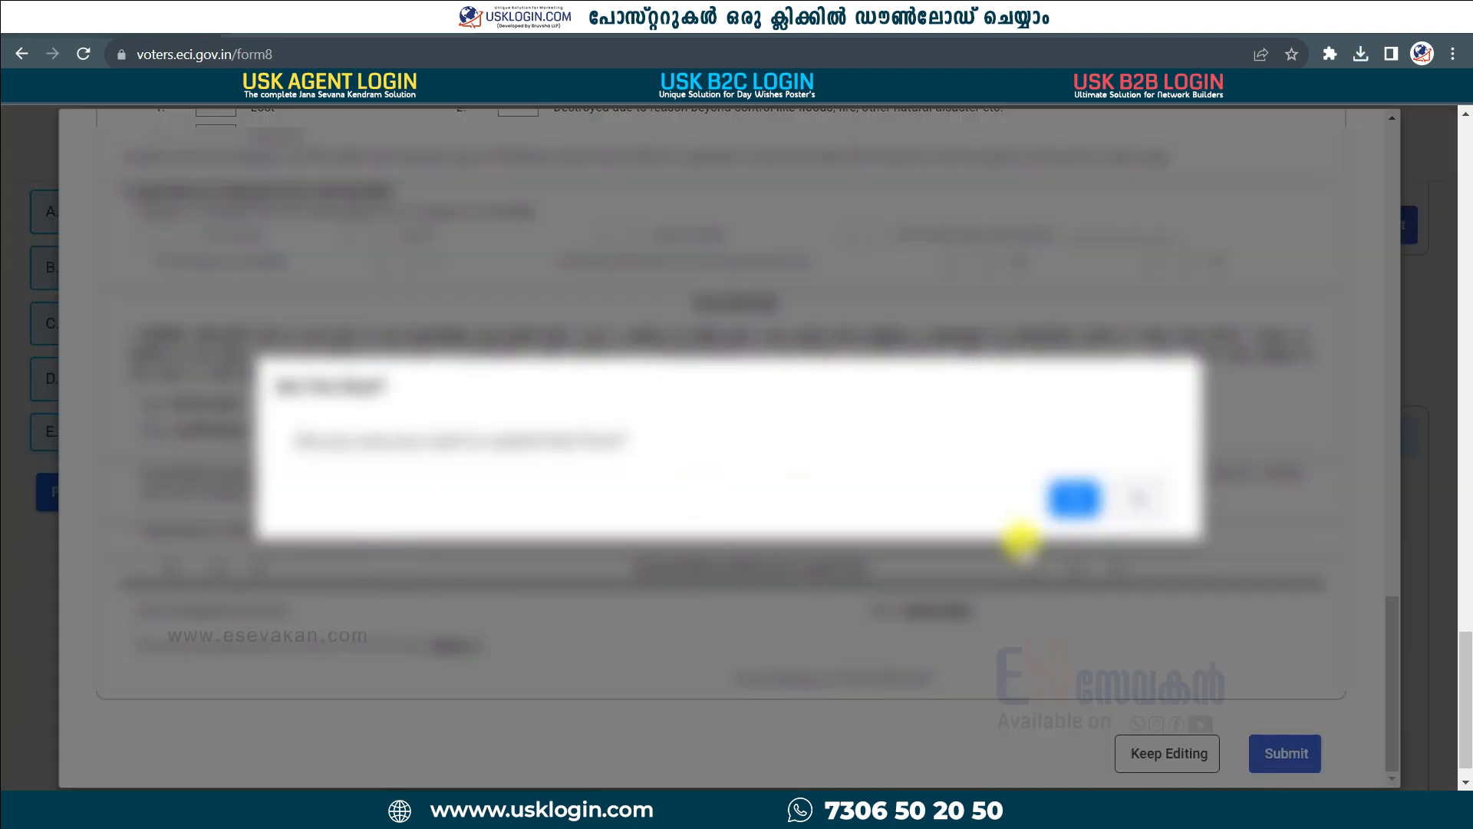